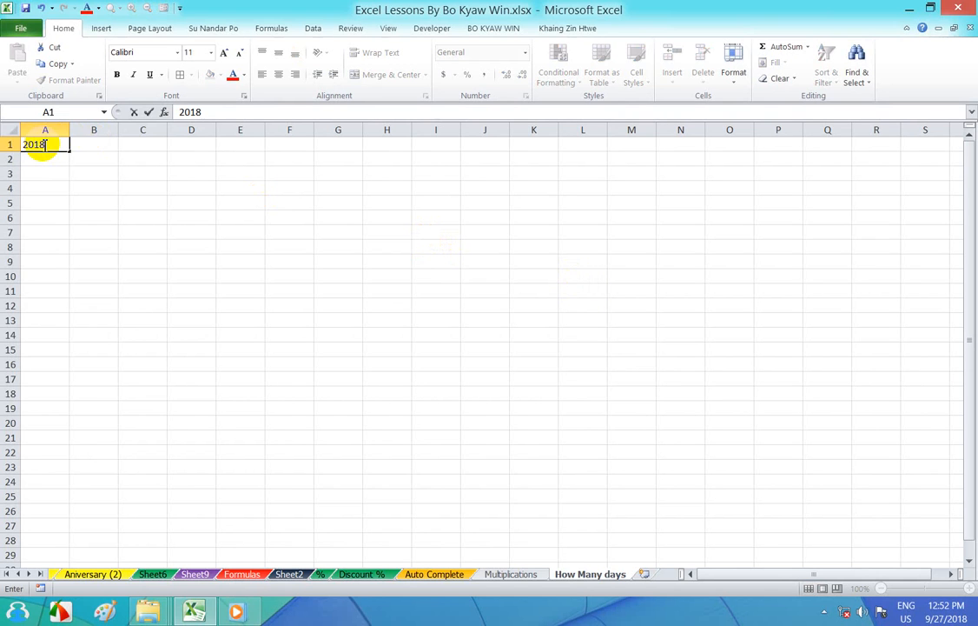
# - Enter the year 2018 in cell A1 and make row 1 about twice as tall
pyautogui.press('Tab')
pyautogui.click(43, 144)
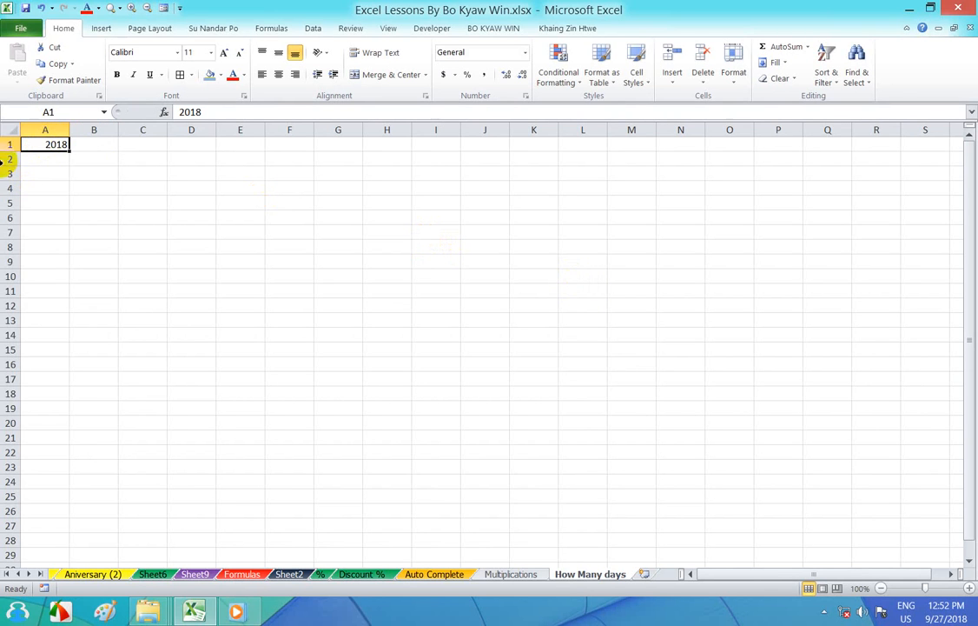
pyautogui.moveTo(12, 152); pyautogui.dragTo(13, 165)
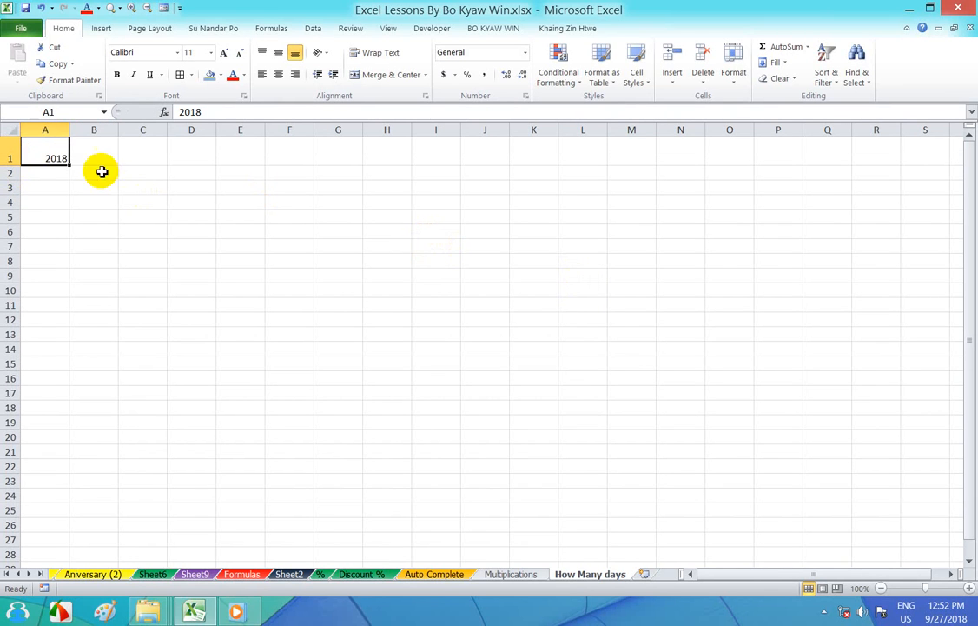
# - Enter the formula =DATE(A1,1,0) in cell B1 to return the last day of the previous year
pyautogui.click(86, 150)
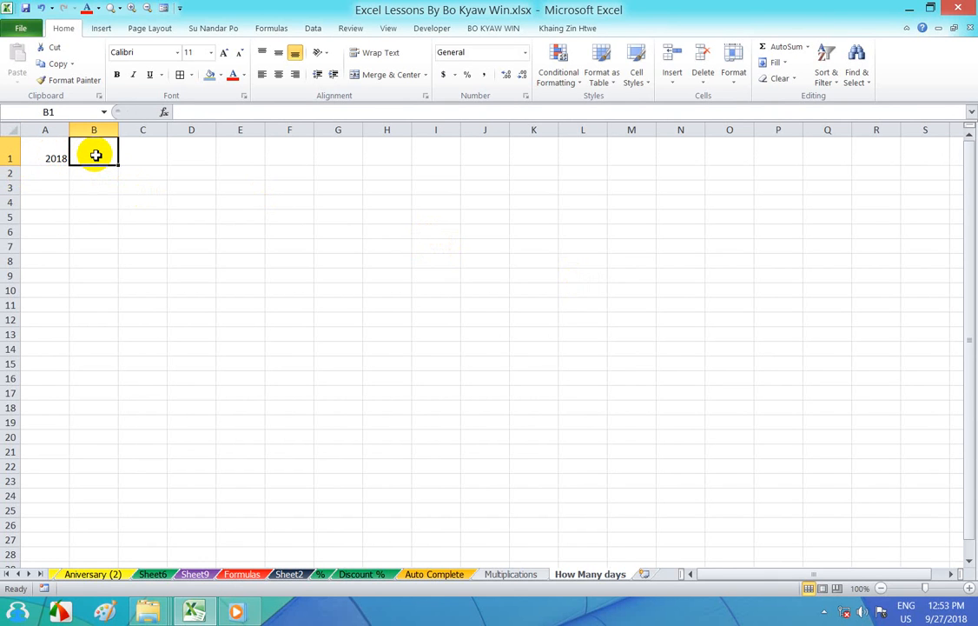
pyautogui.write('=')
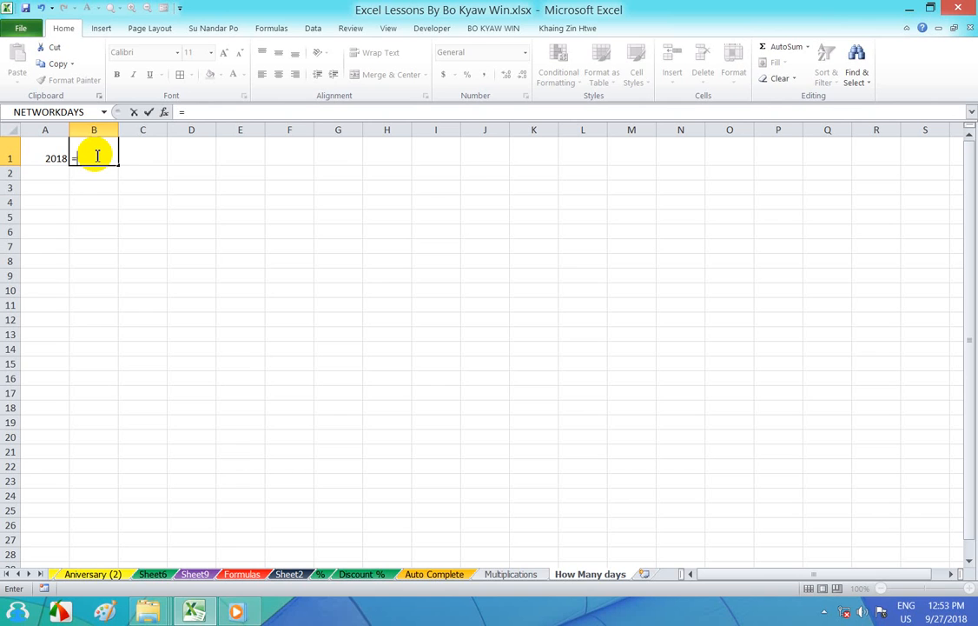
pyautogui.write('DA')
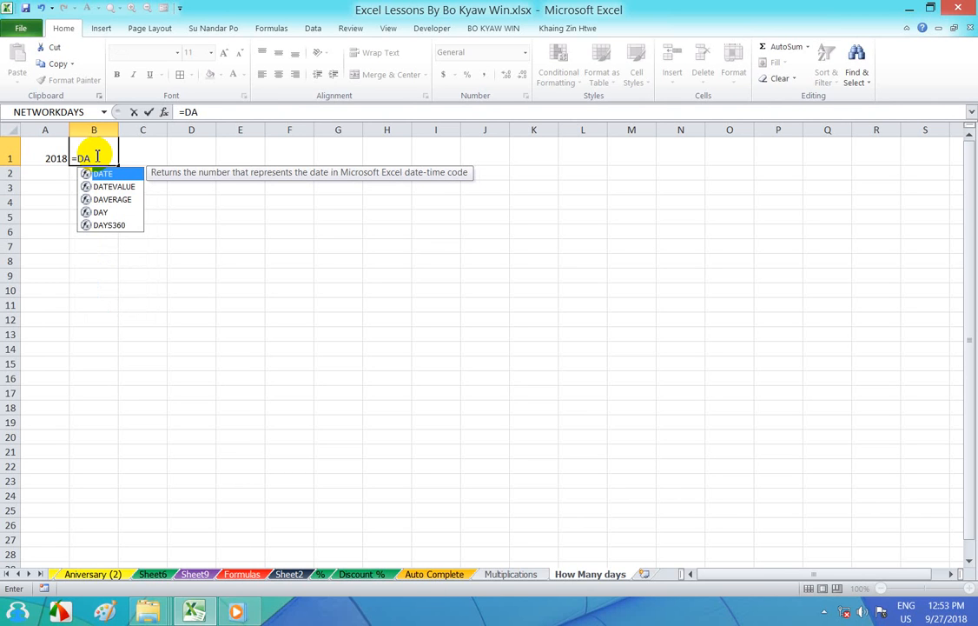
pyautogui.write('TE')
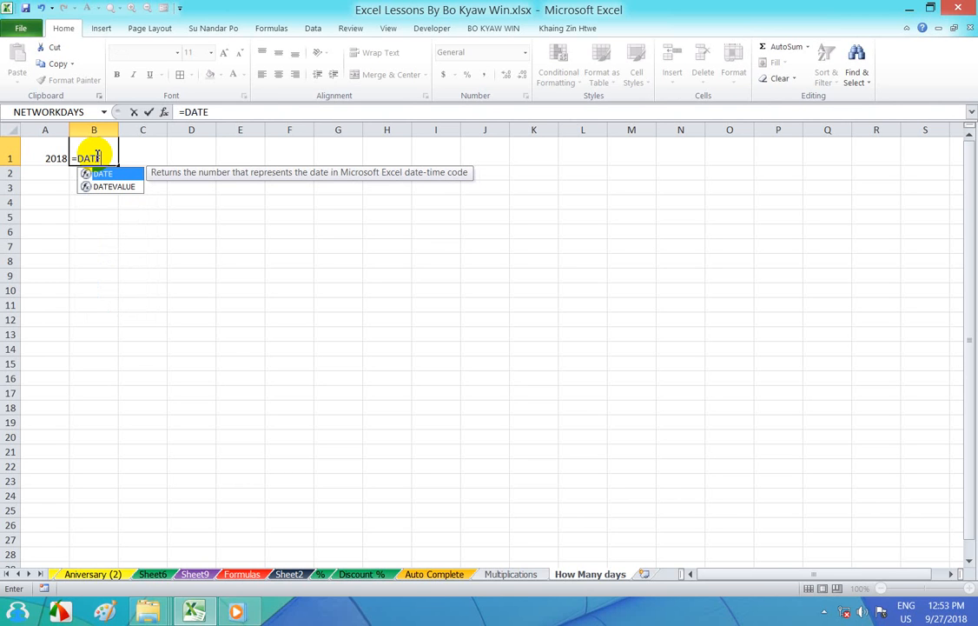
pyautogui.write('(')
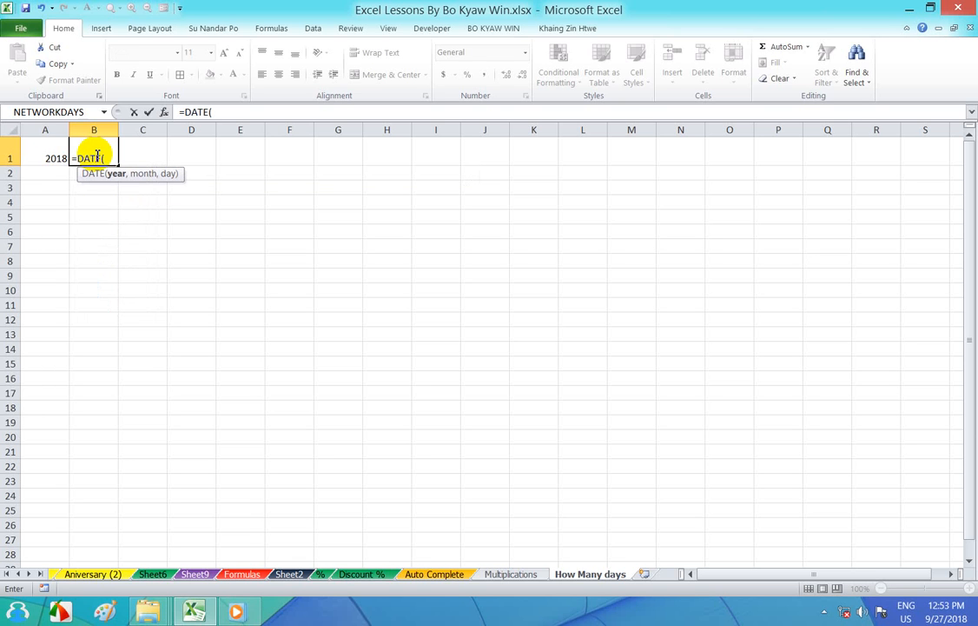
pyautogui.write('A')
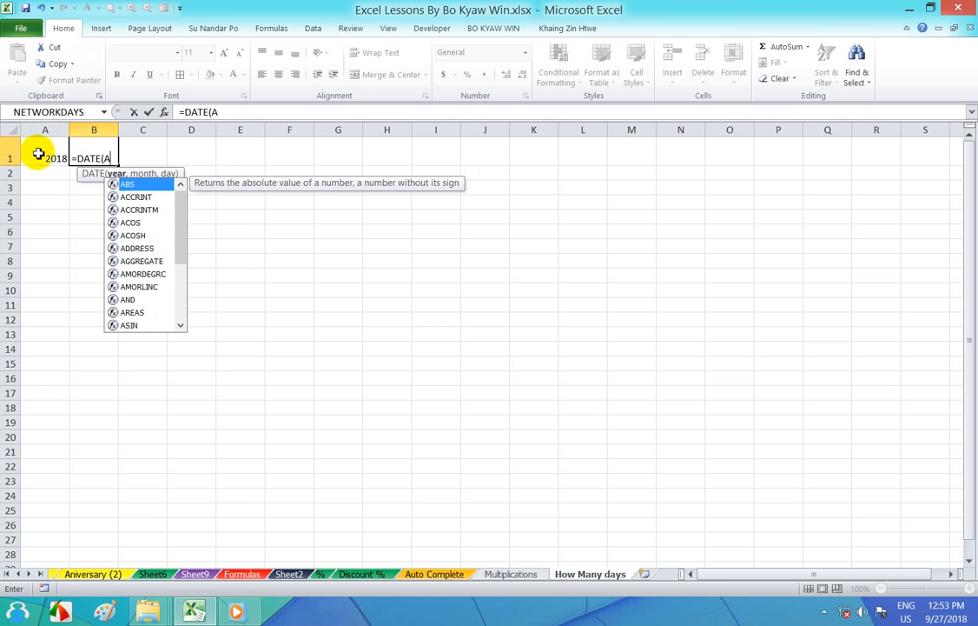
pyautogui.write('1')
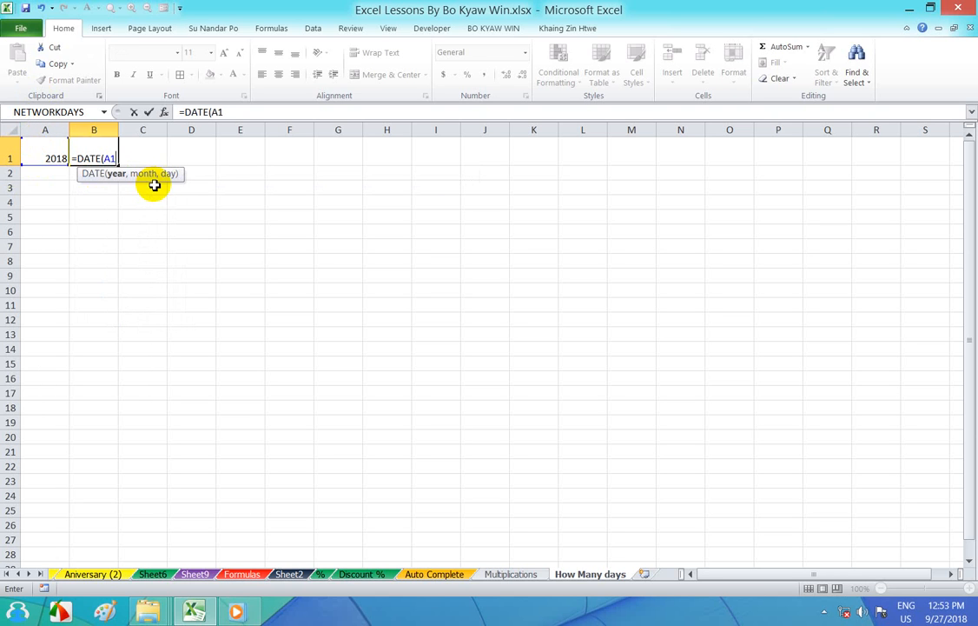
pyautogui.write(',1')
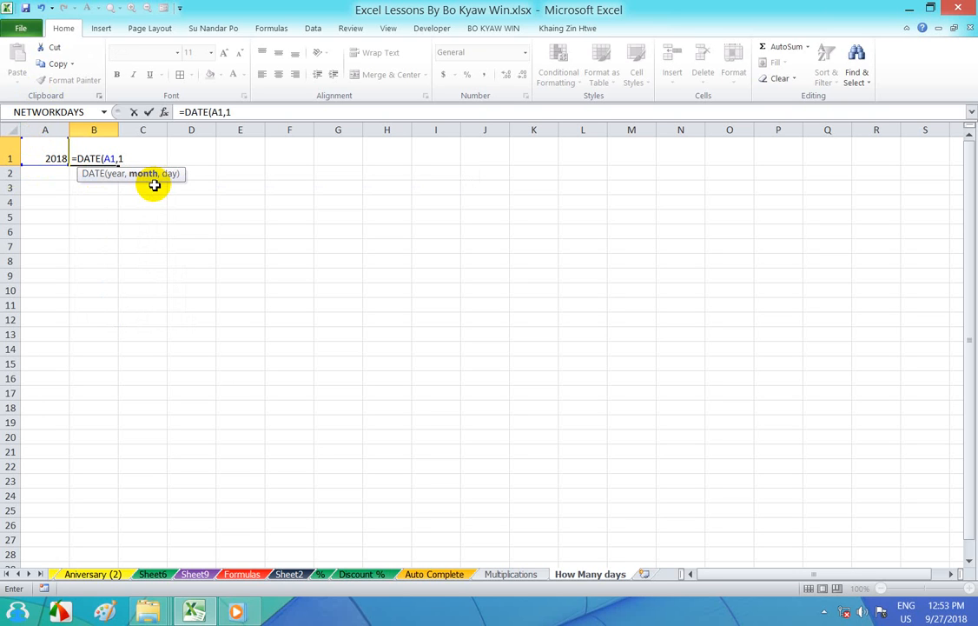
pyautogui.write(',0)')
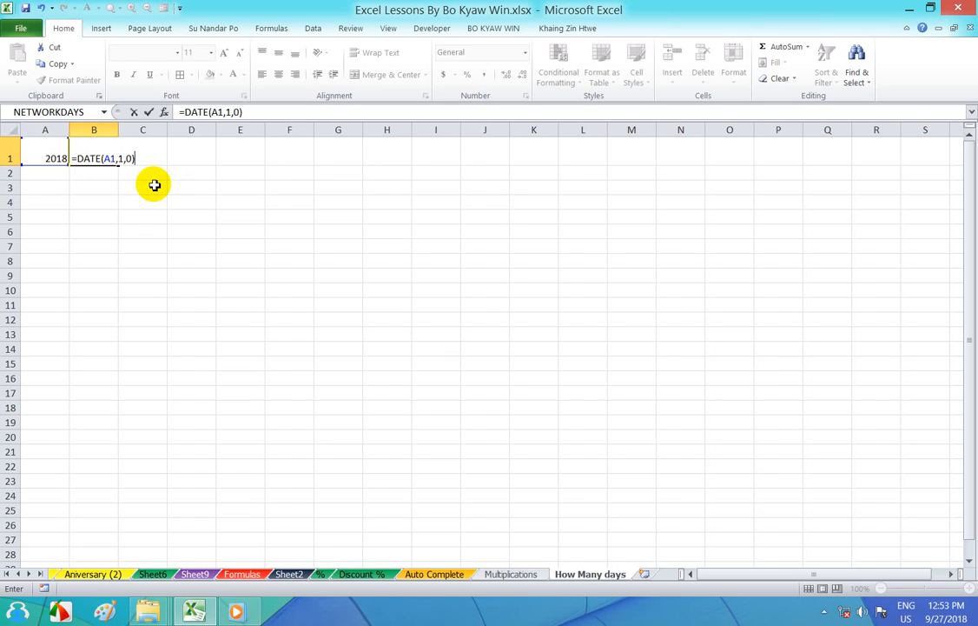
pyautogui.press('Return')
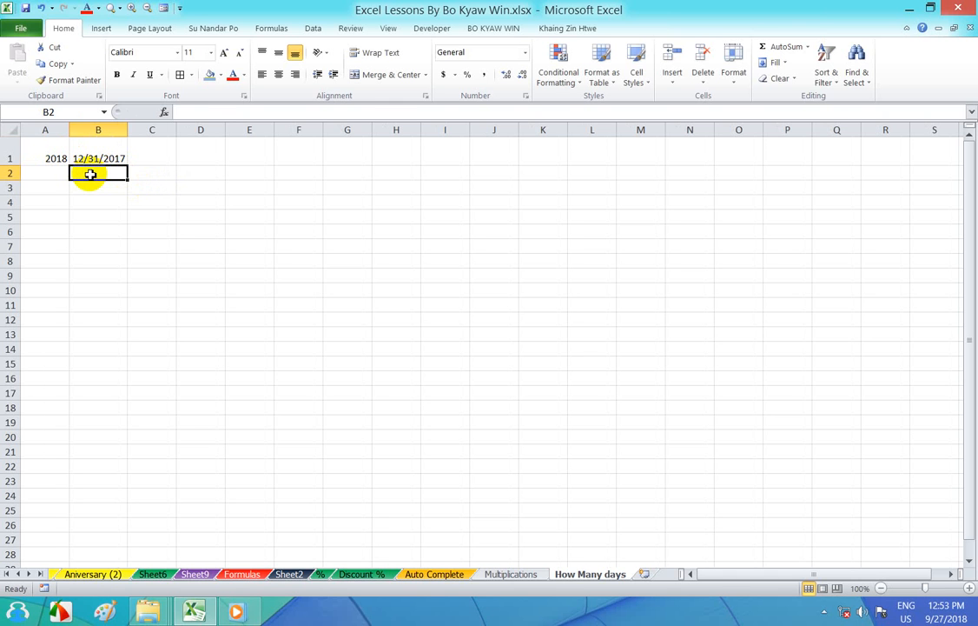
# - Enter the formula =EDATE(DATE(A1,1,0),12) in cell B2 to return the date twelve months on
pyautogui.write('=')
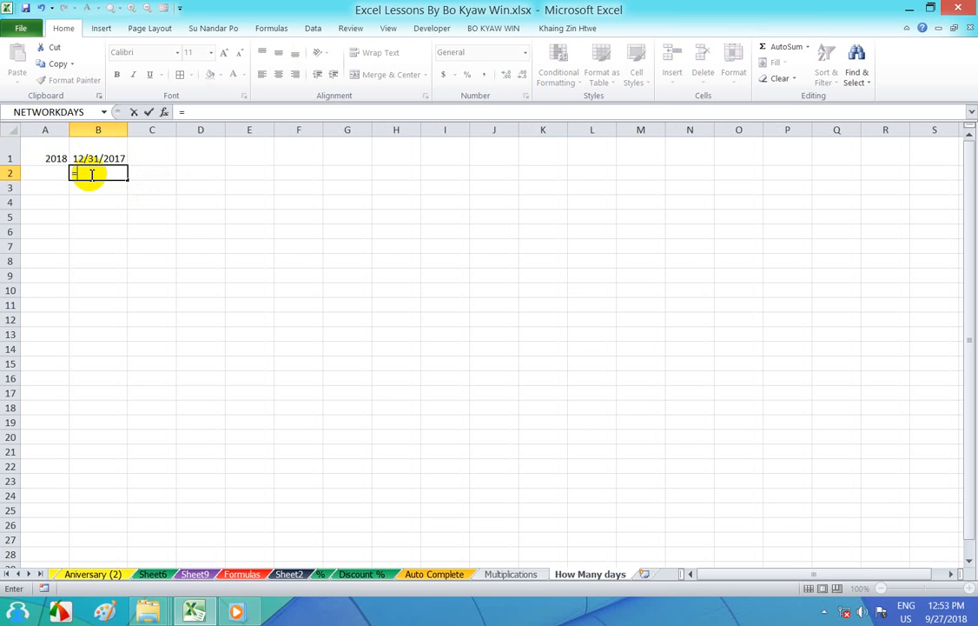
pyautogui.write('EDATE')
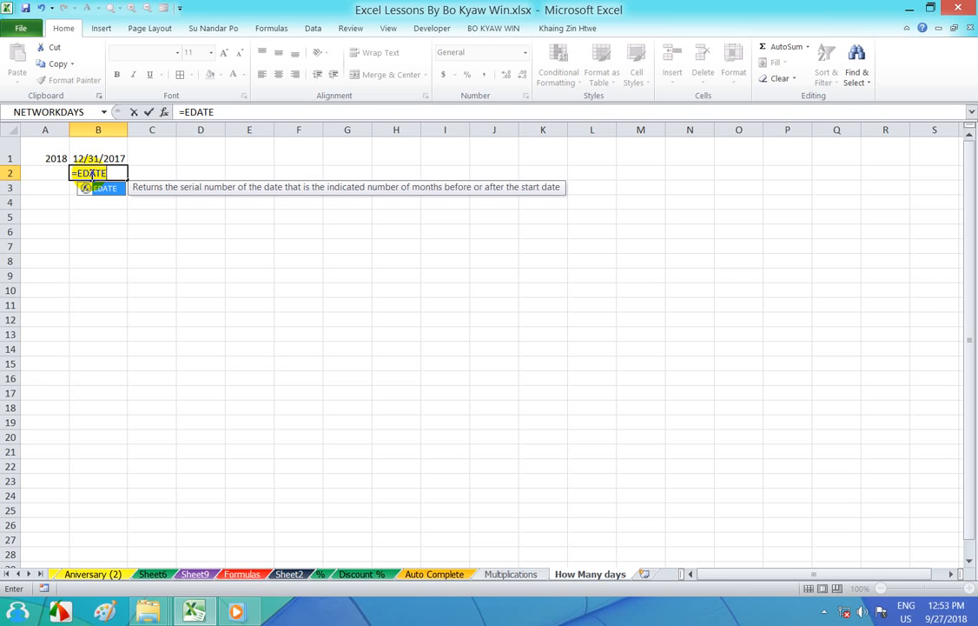
pyautogui.write('(')
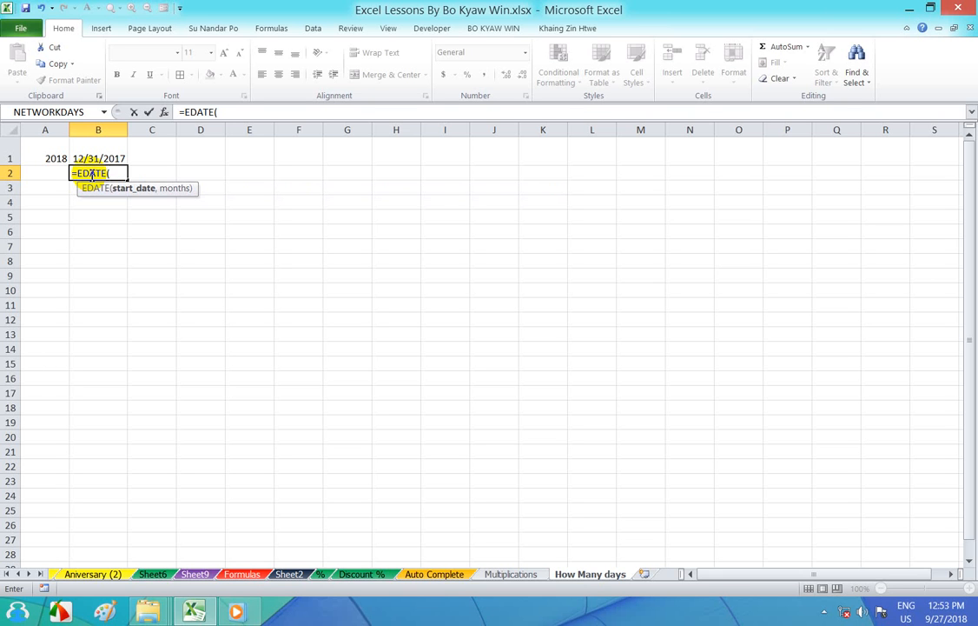
pyautogui.write('date')
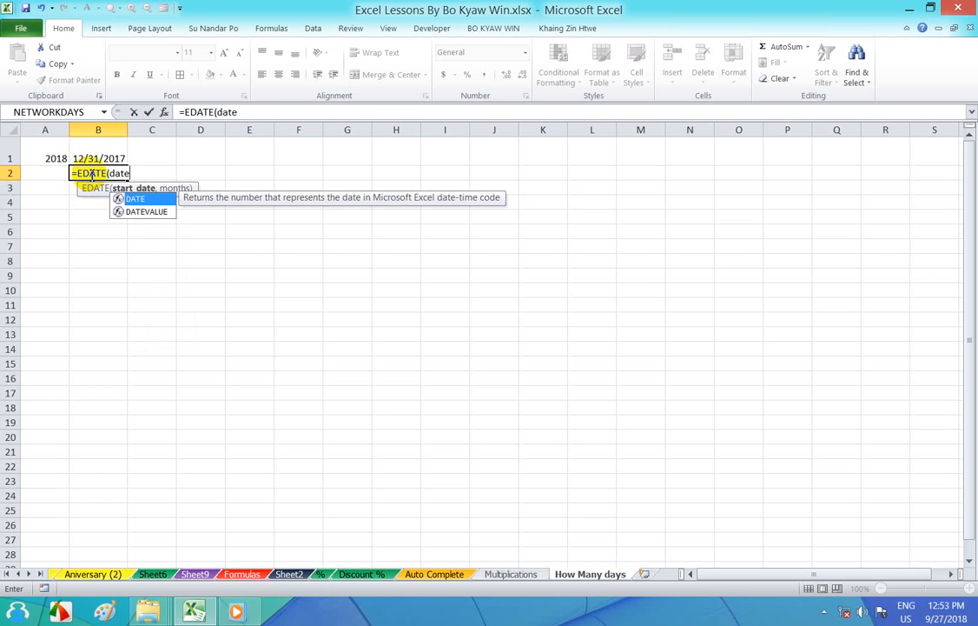
pyautogui.press('BackSpace')
pyautogui.press('BackSpace')
pyautogui.press('BackSpace')
pyautogui.press('BackSpace')
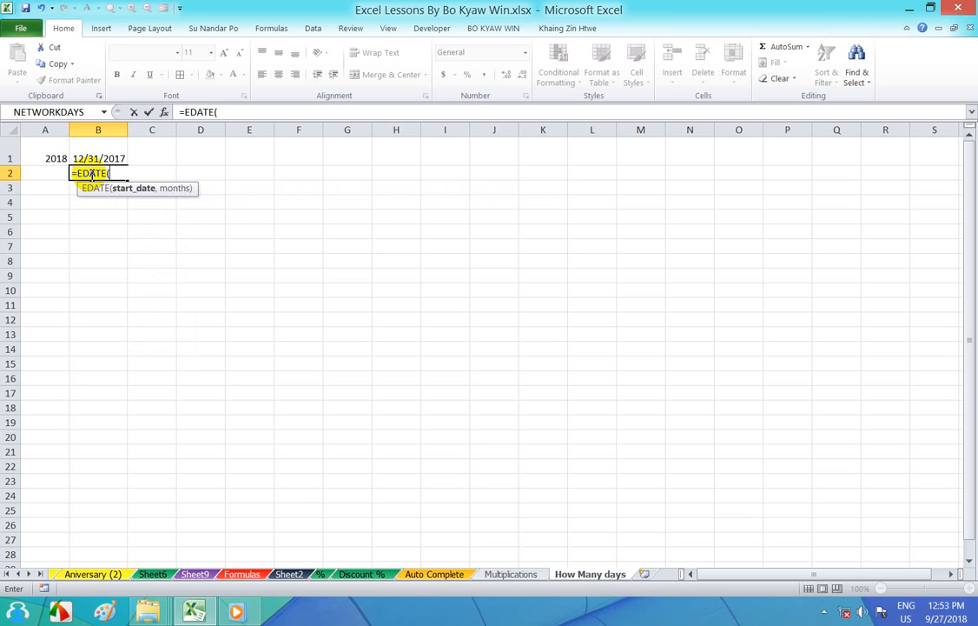
pyautogui.write('DATE')
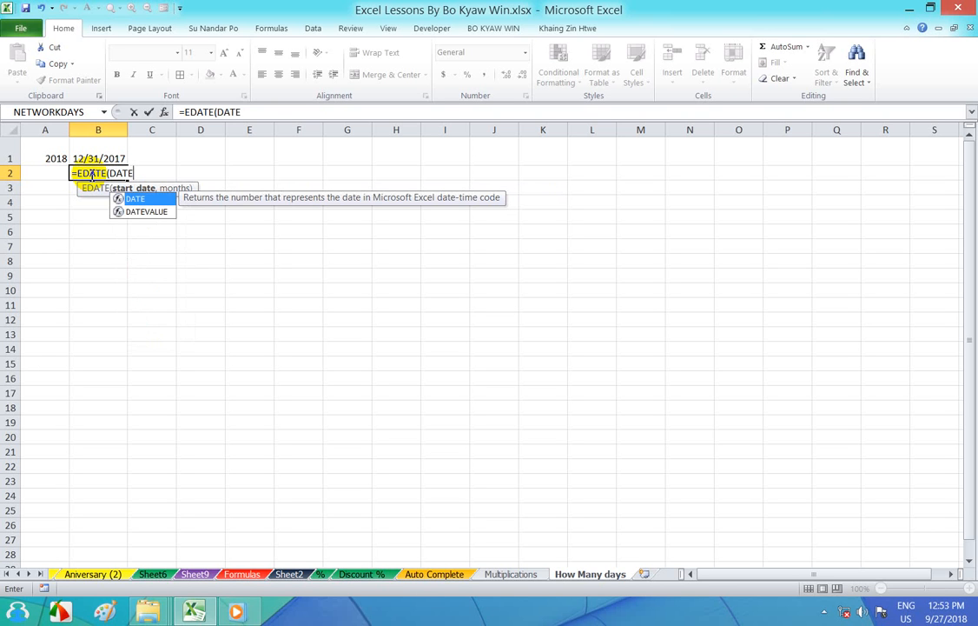
pyautogui.write('(')
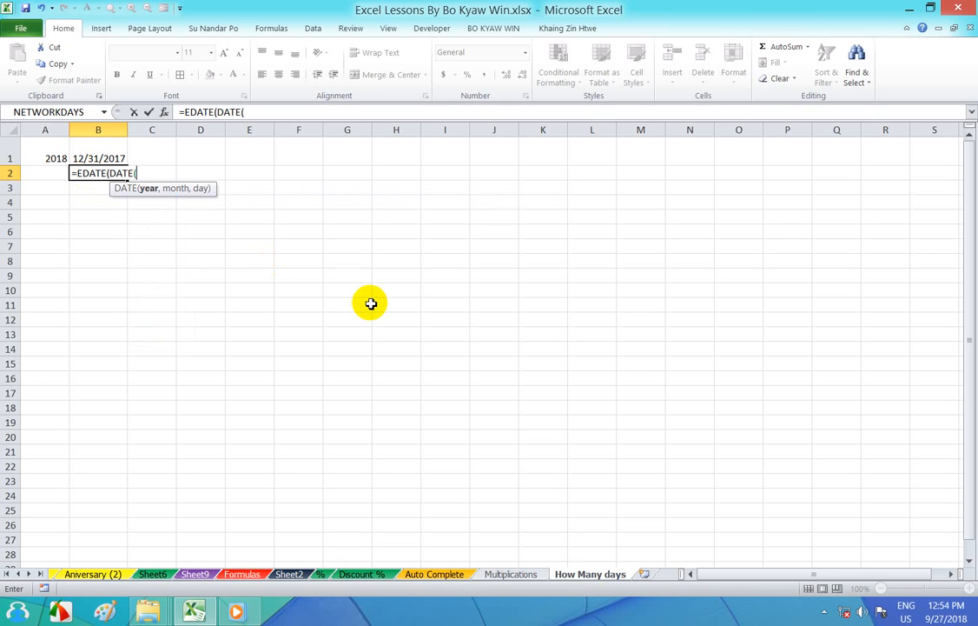
pyautogui.write('A1,')
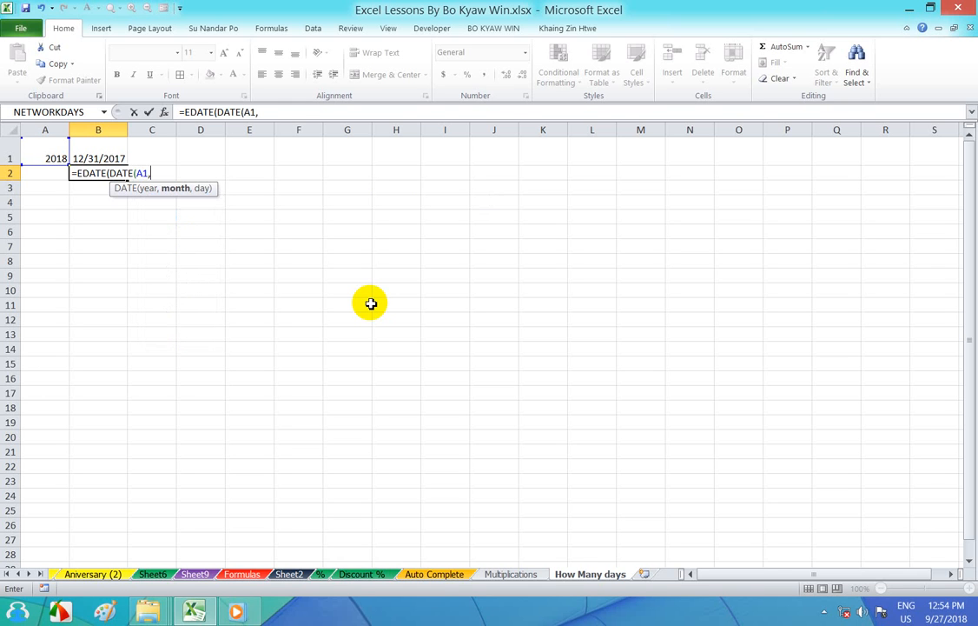
pyautogui.write('1,0)')
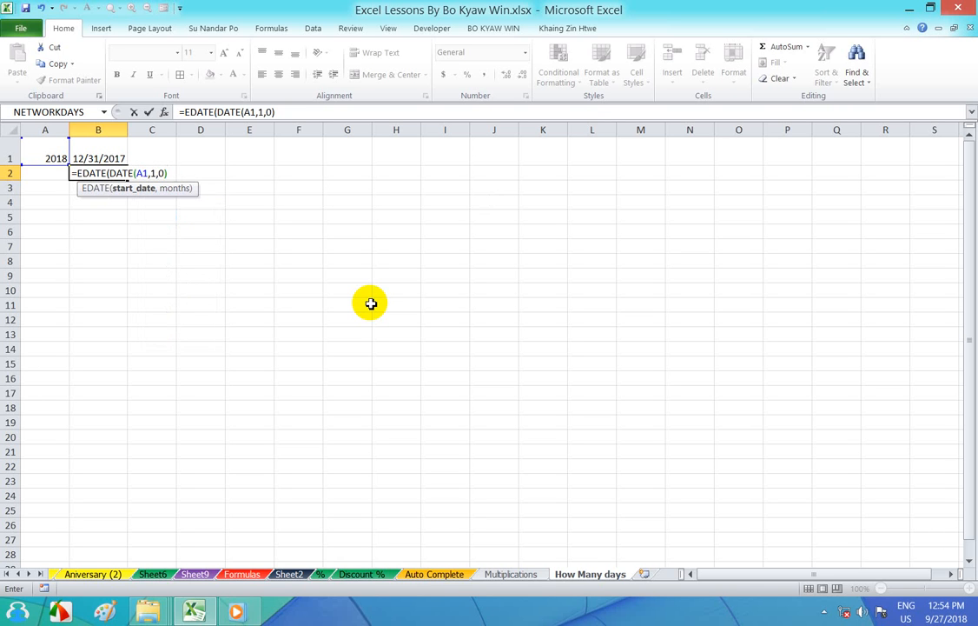
pyautogui.write(',12')
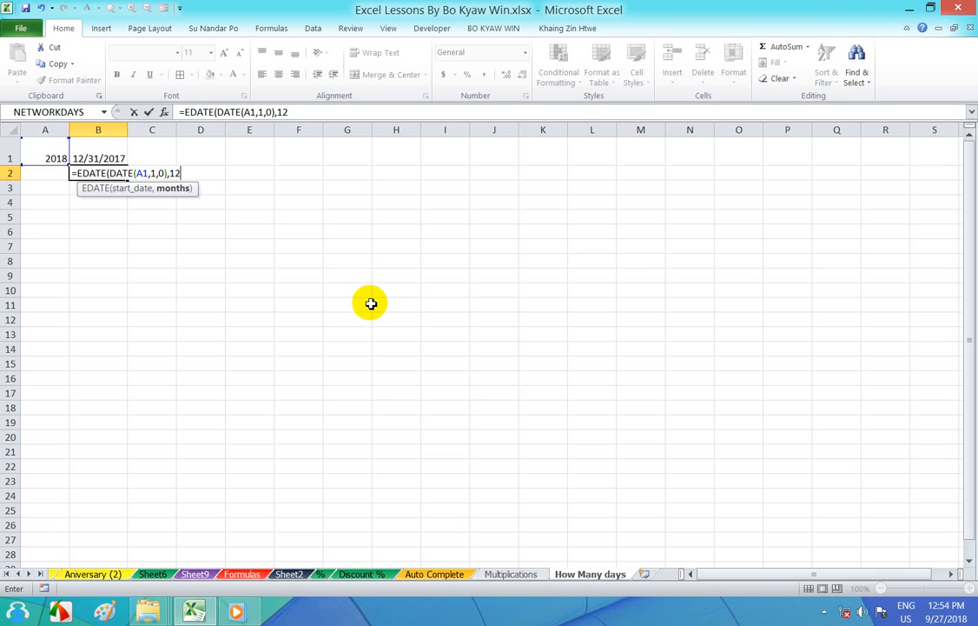
pyautogui.write(')')
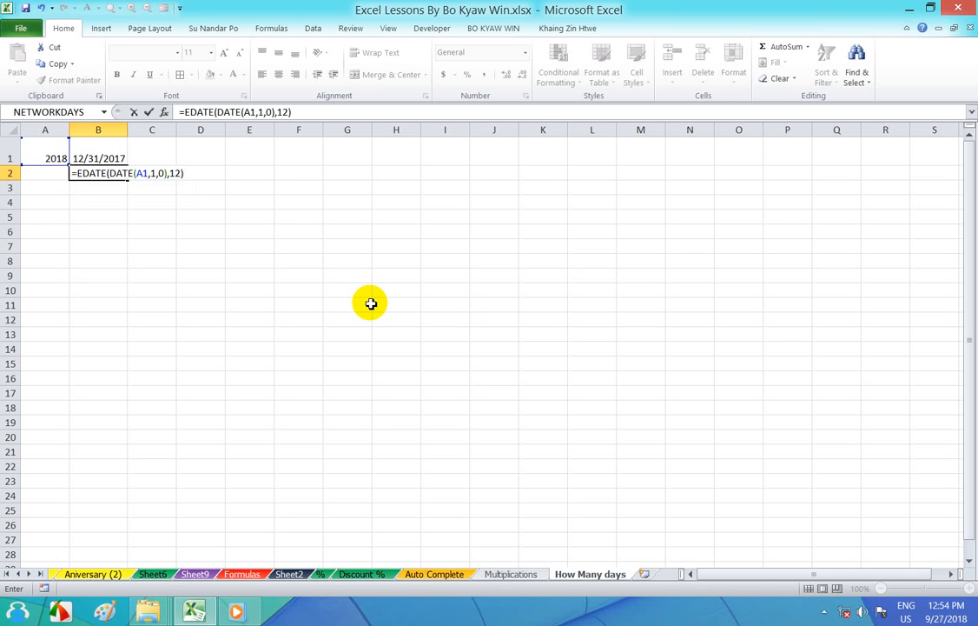
pyautogui.press('Return')
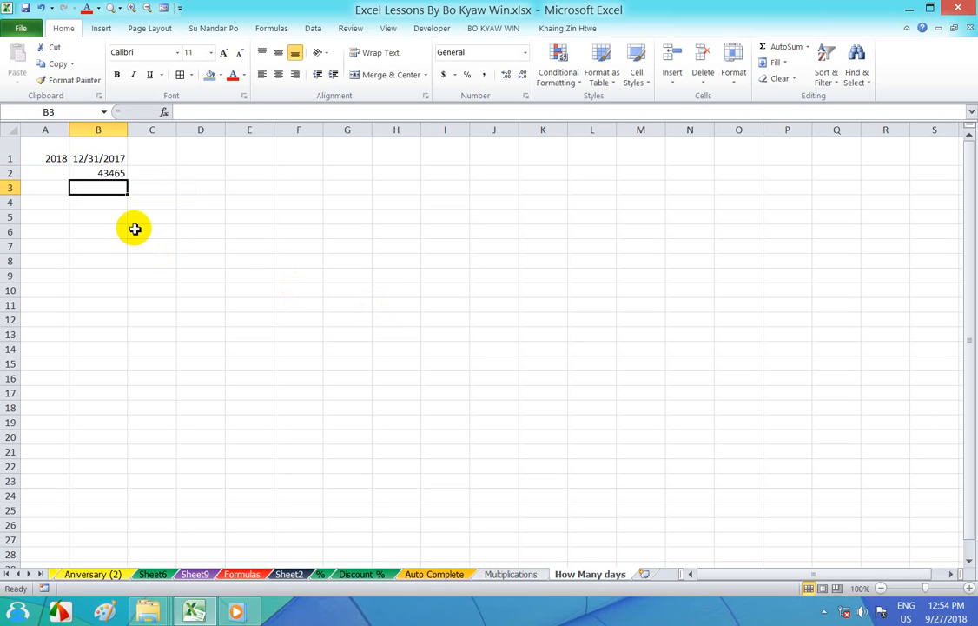
# - Apply the Date number format to the EDATE result in cell B2
pyautogui.click(117, 173)
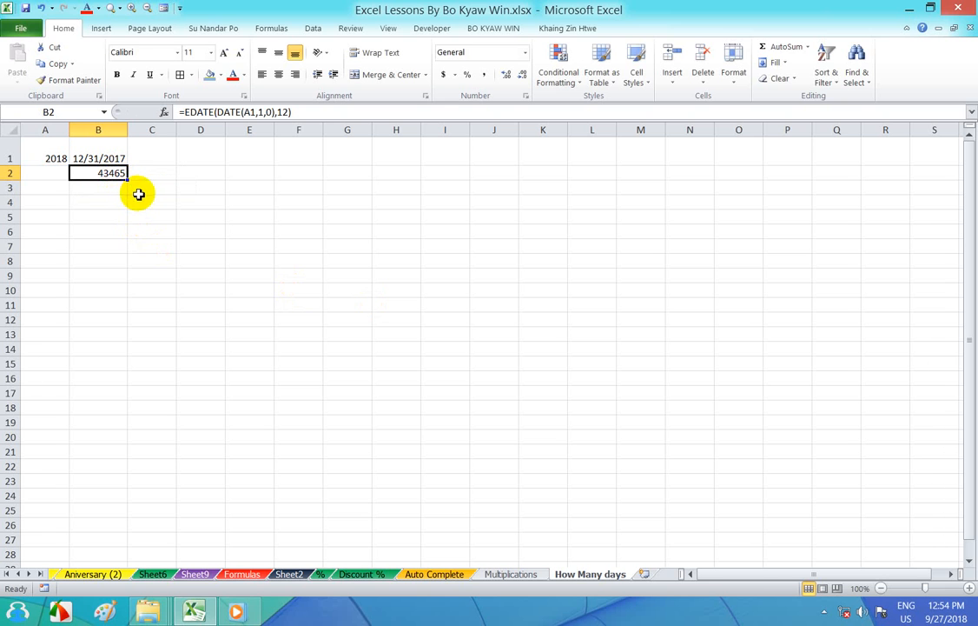
pyautogui.hotkey('ctrl', '1')
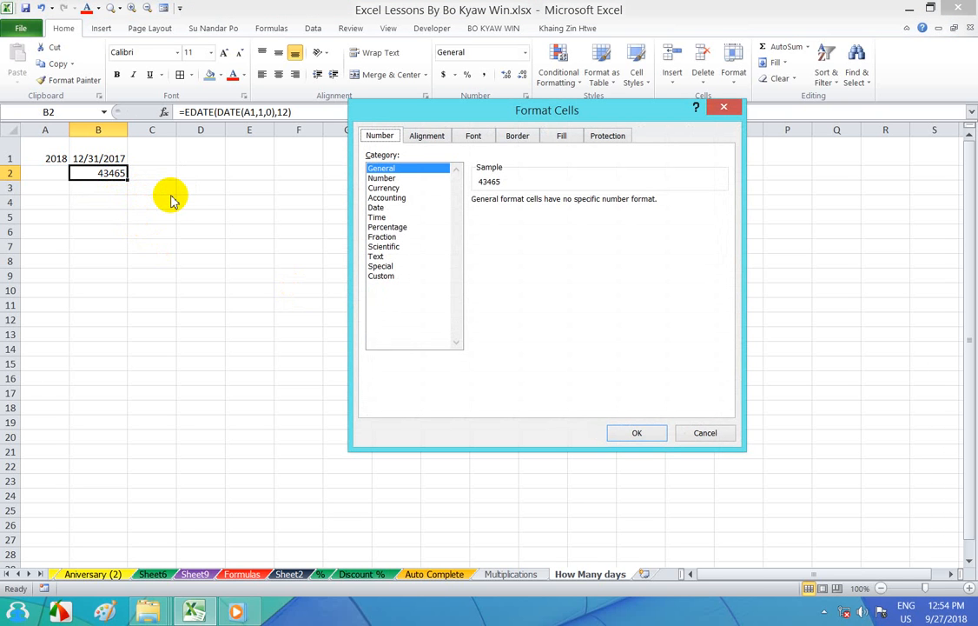
pyautogui.click(380, 208)
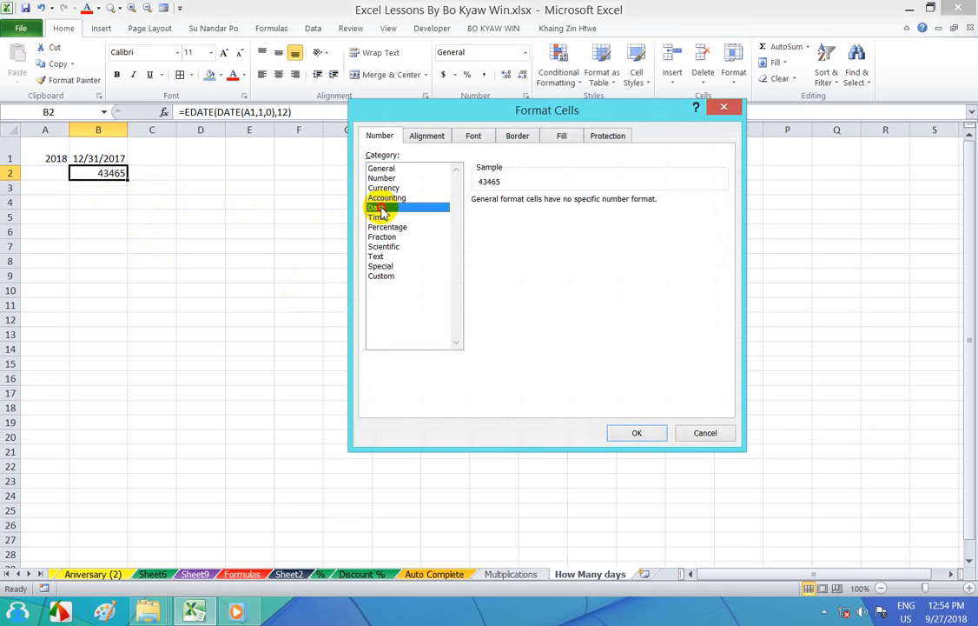
pyautogui.click(648, 433)
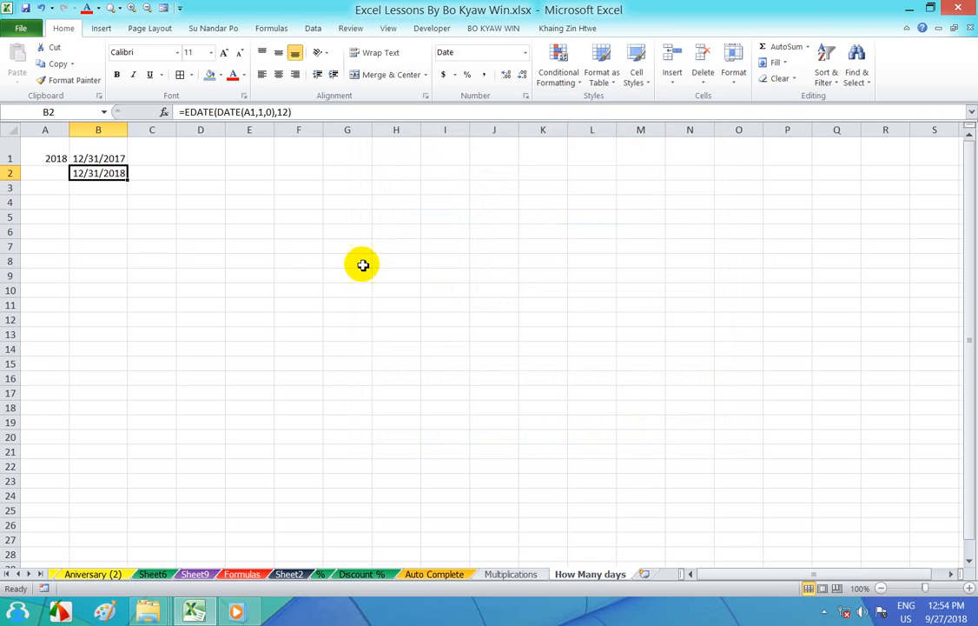
# - Copy the formula text EDATE(DATE(A1,1,0),12) from cell B2 without its equals sign, and close the cell for editing
pyautogui.click(91, 158)
pyautogui.click(102, 174)
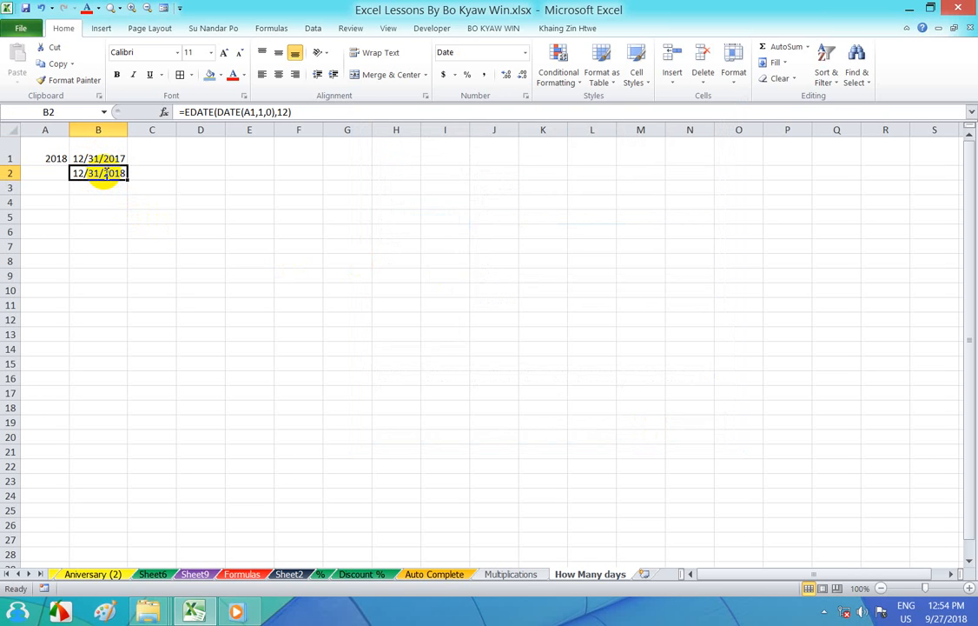
pyautogui.doubleClick(104, 173)
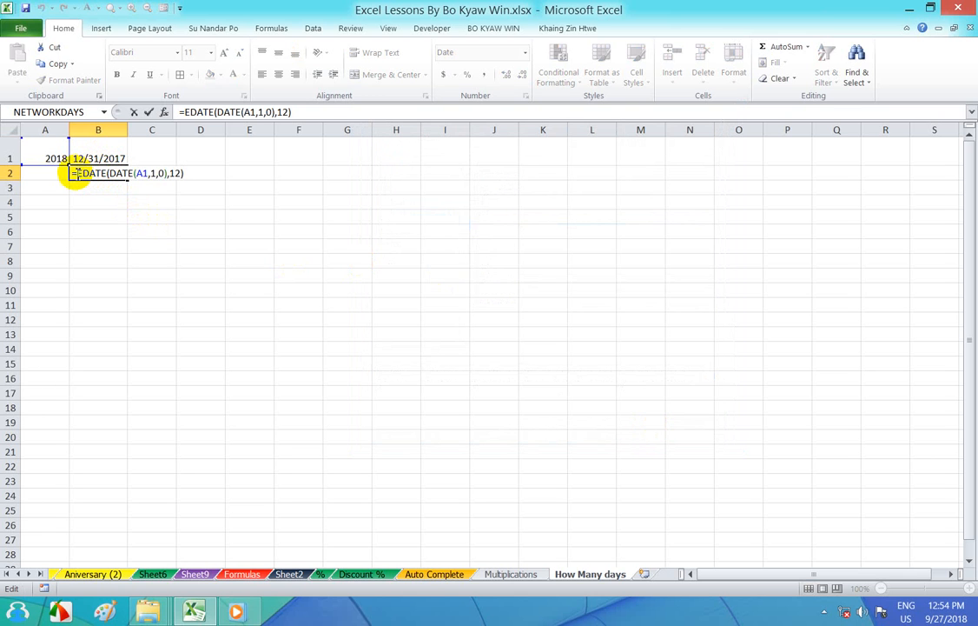
pyautogui.moveTo(79, 173); pyautogui.dragTo(200, 173)
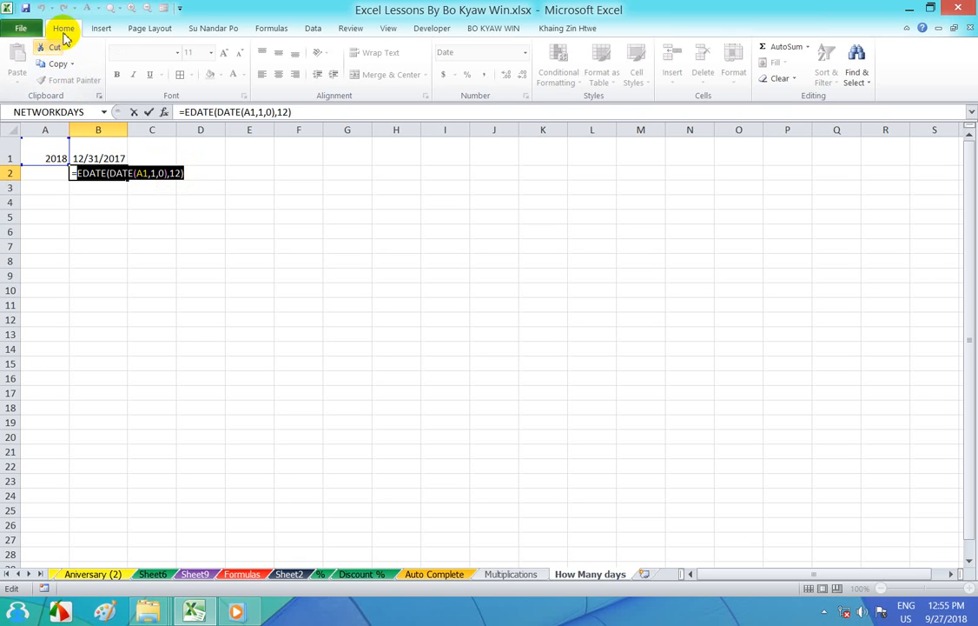
pyautogui.click(58, 66)
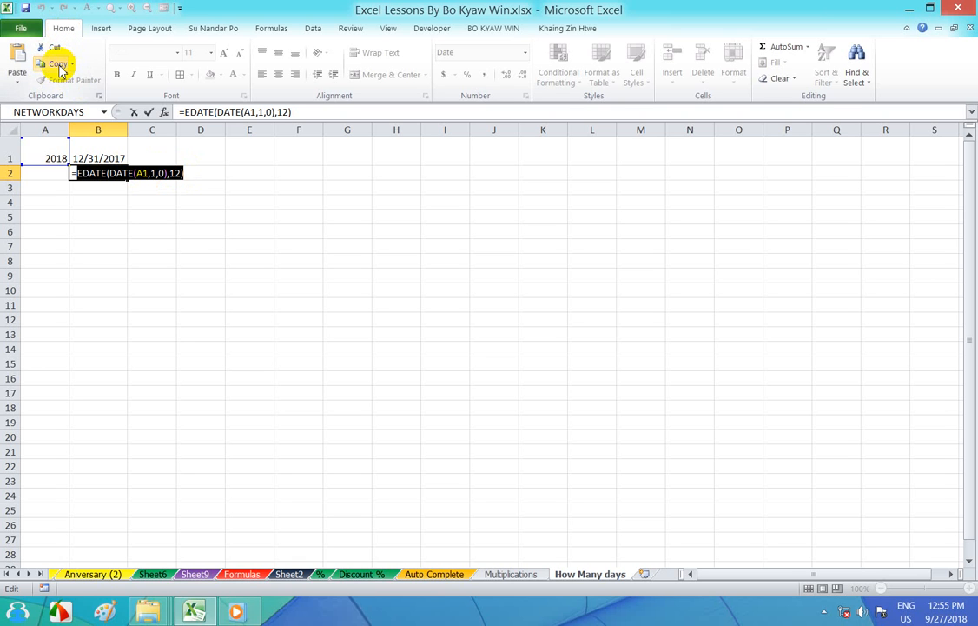
pyautogui.click(186, 173)
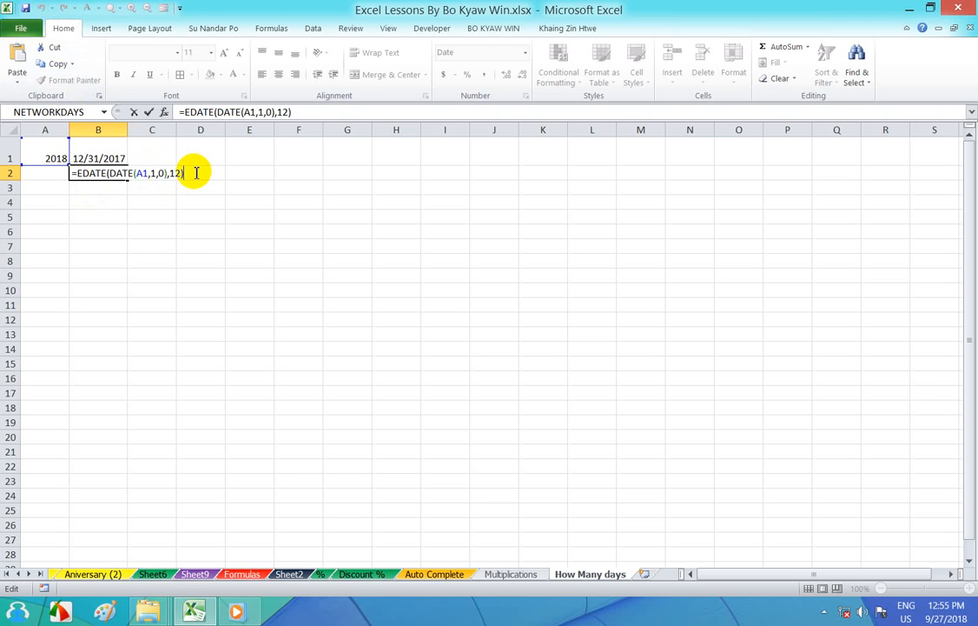
pyautogui.press('Return')
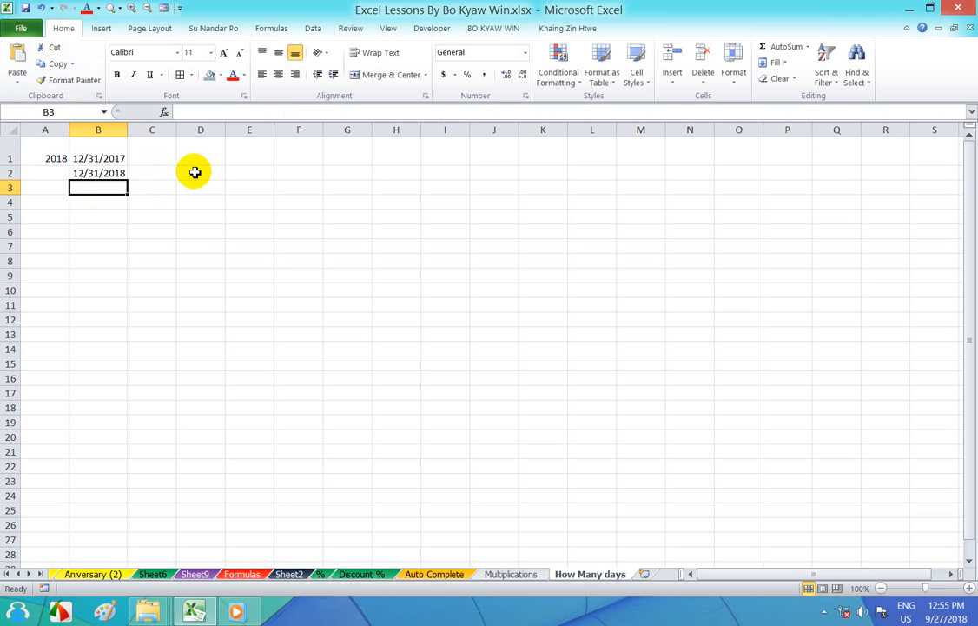
# - Enter the formula =EDATE(DATE(A1,1,0),12)-DATE(A1,1,0) in cell B3, reusing the copied EDATE text, to calculate the days in the year
pyautogui.write('=')
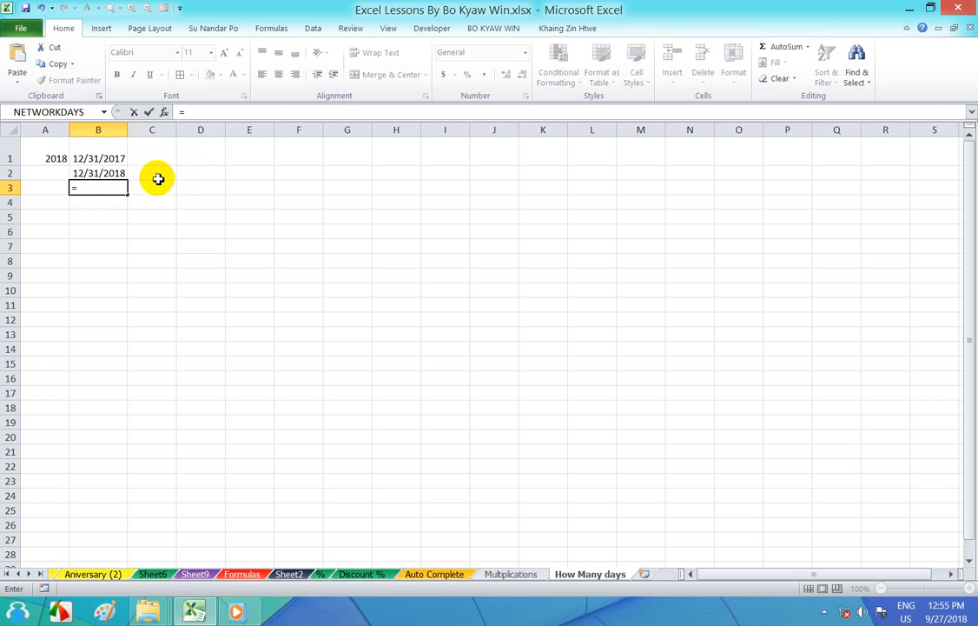
pyautogui.hotkey('ctrl', 'v')
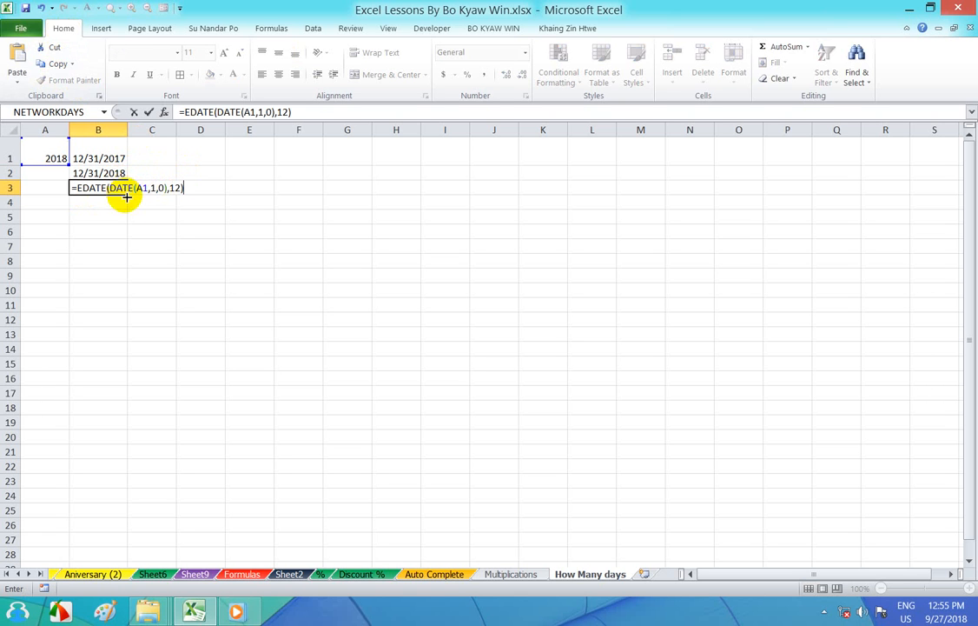
pyautogui.click(190, 189)
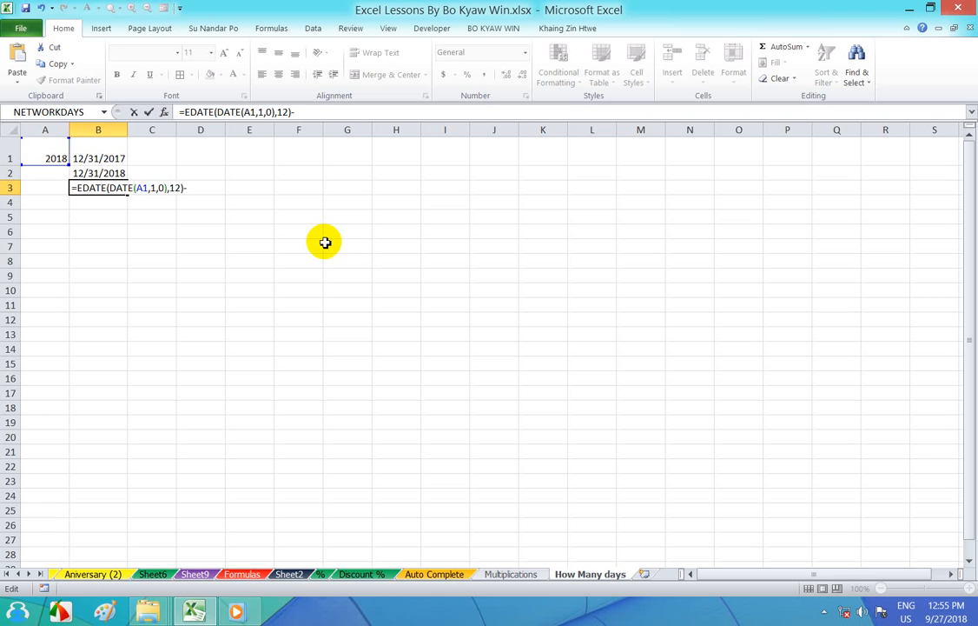
pyautogui.write('Date')
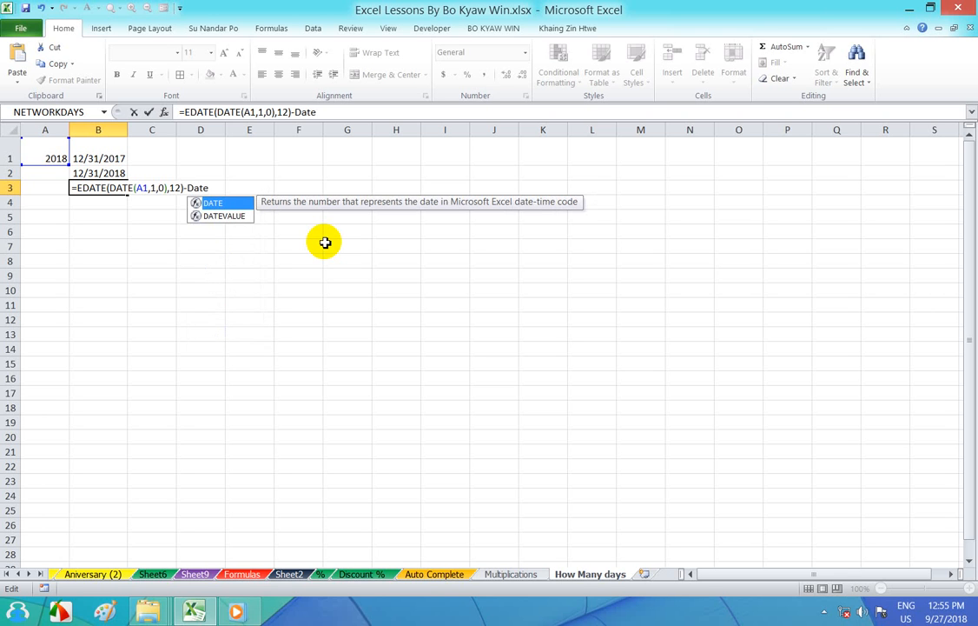
pyautogui.write('(A1')
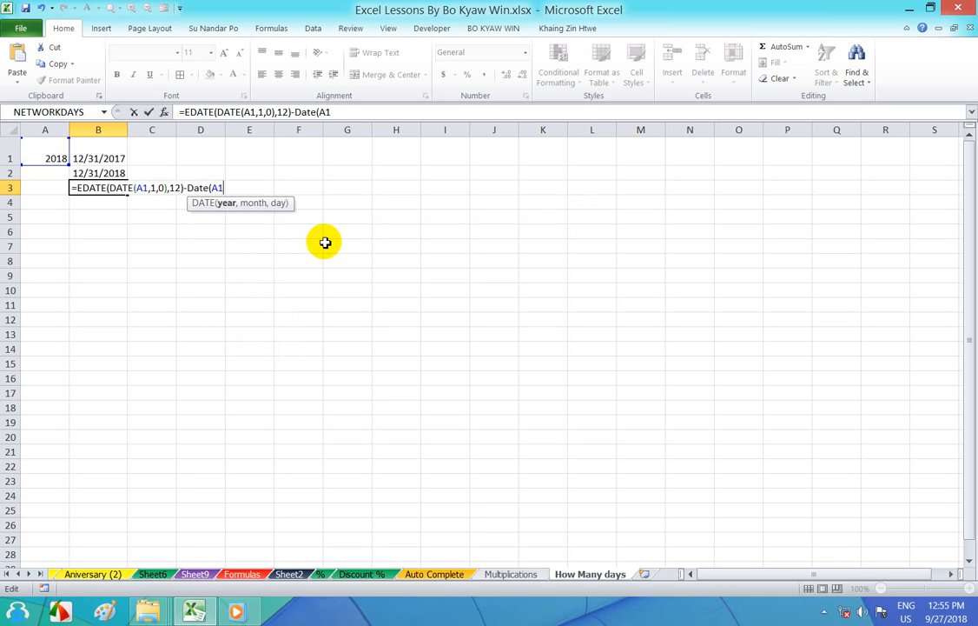
pyautogui.write(',1,0)')
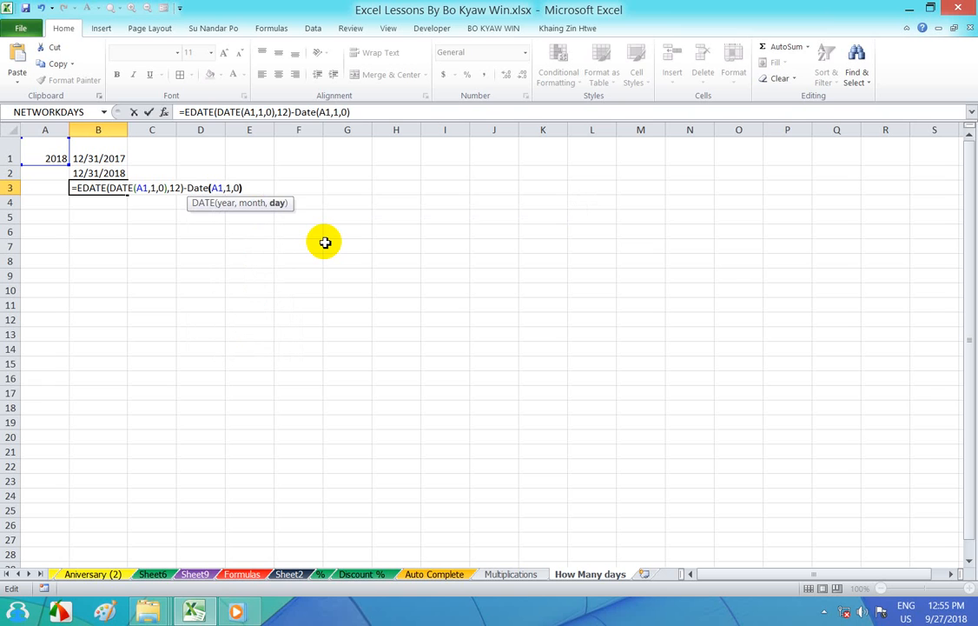
pyautogui.press('Return')
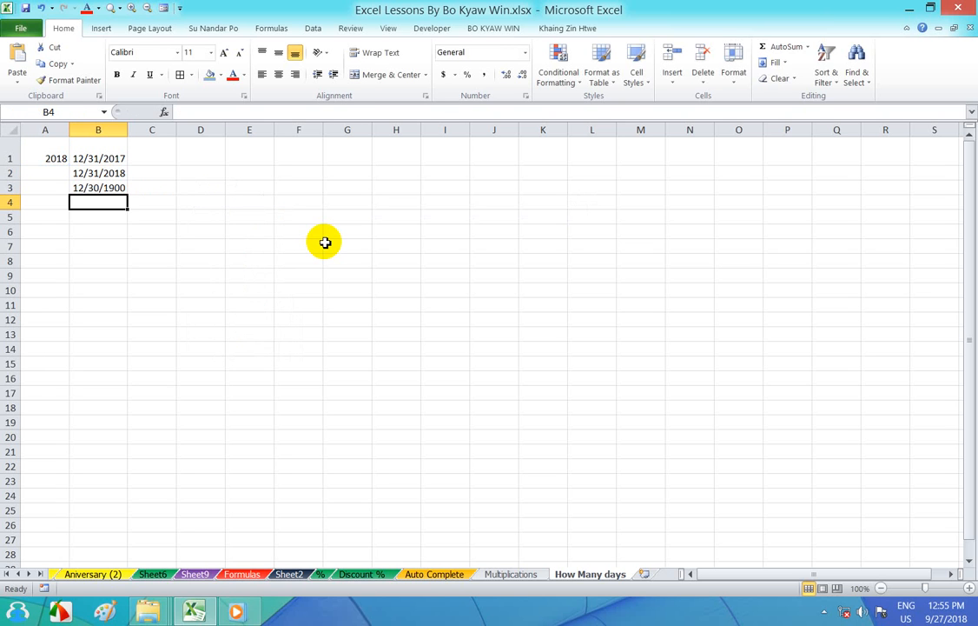
# - Format the day-count result in cell B3 as Number with 0 decimal places
pyautogui.click(113, 187)
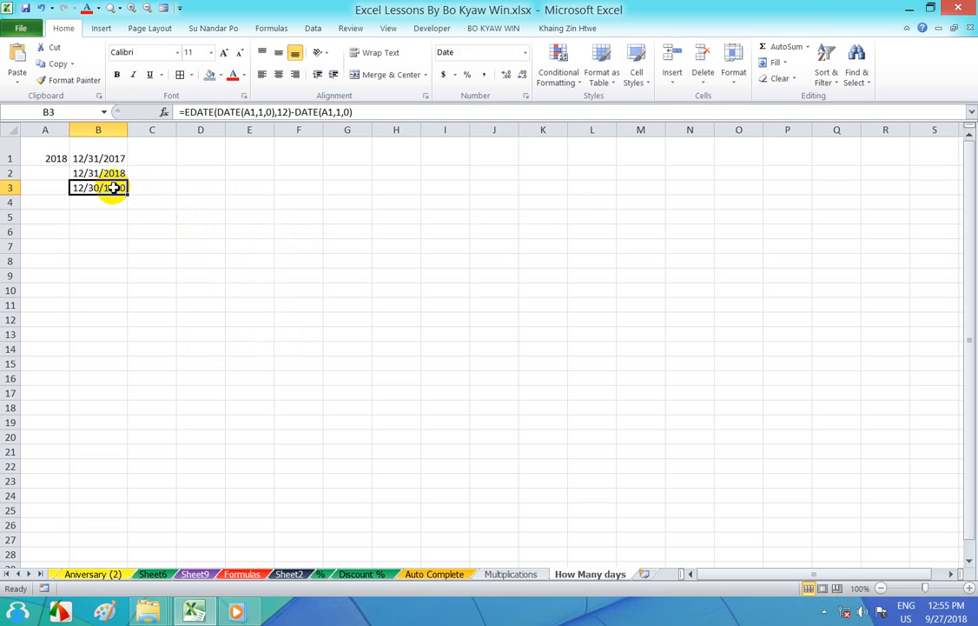
pyautogui.hotkey('ctrl', '1')
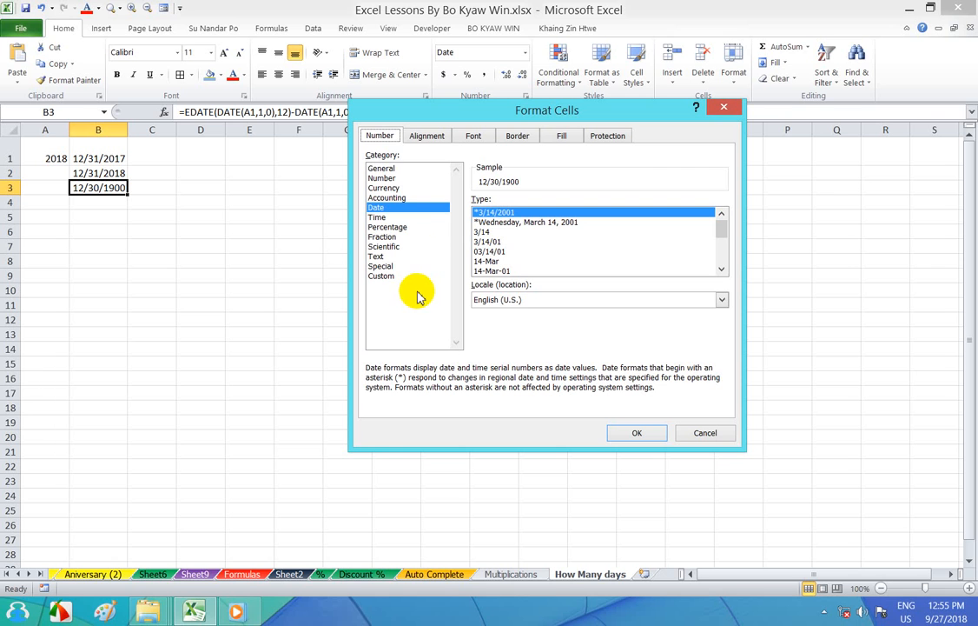
pyautogui.click(386, 178)
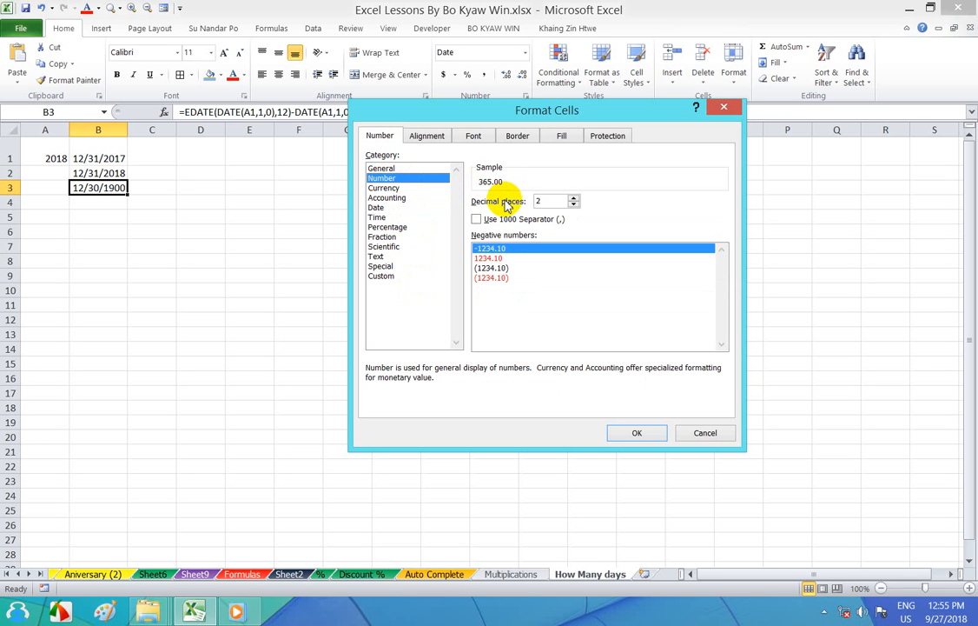
pyautogui.moveTo(541, 200); pyautogui.dragTo(528, 196)
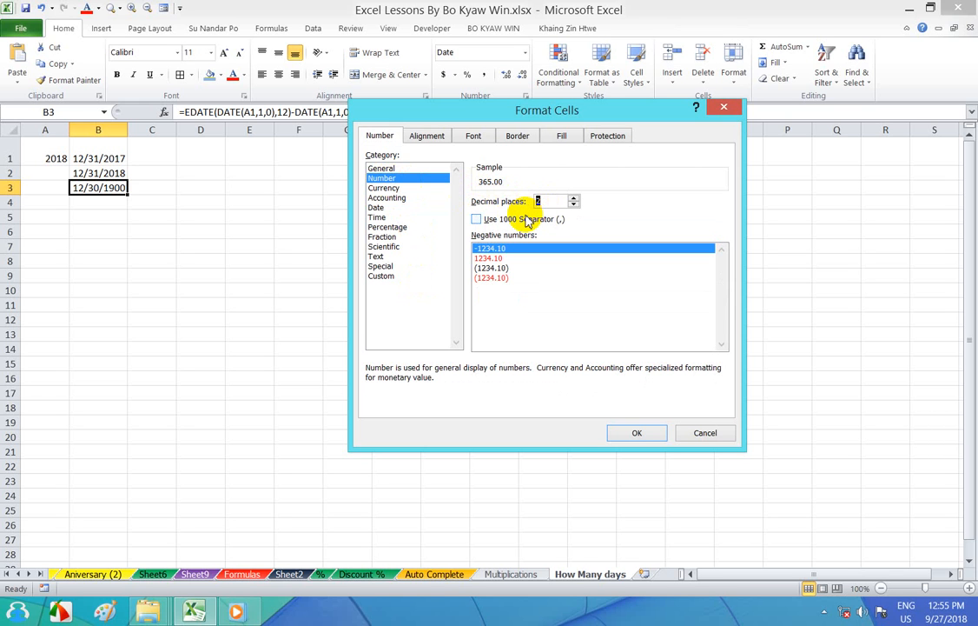
pyautogui.write('0')
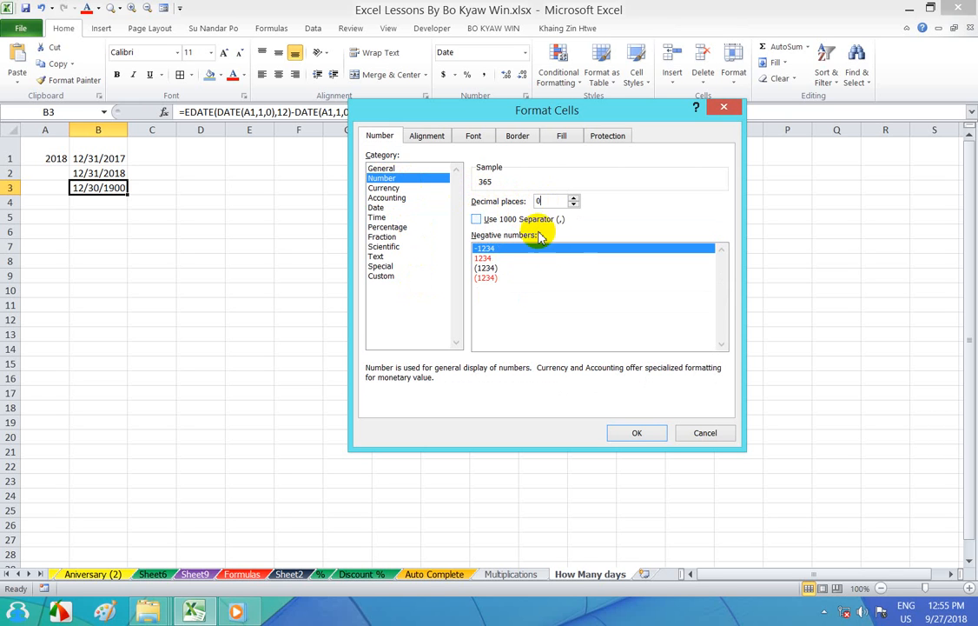
pyautogui.click(635, 433)
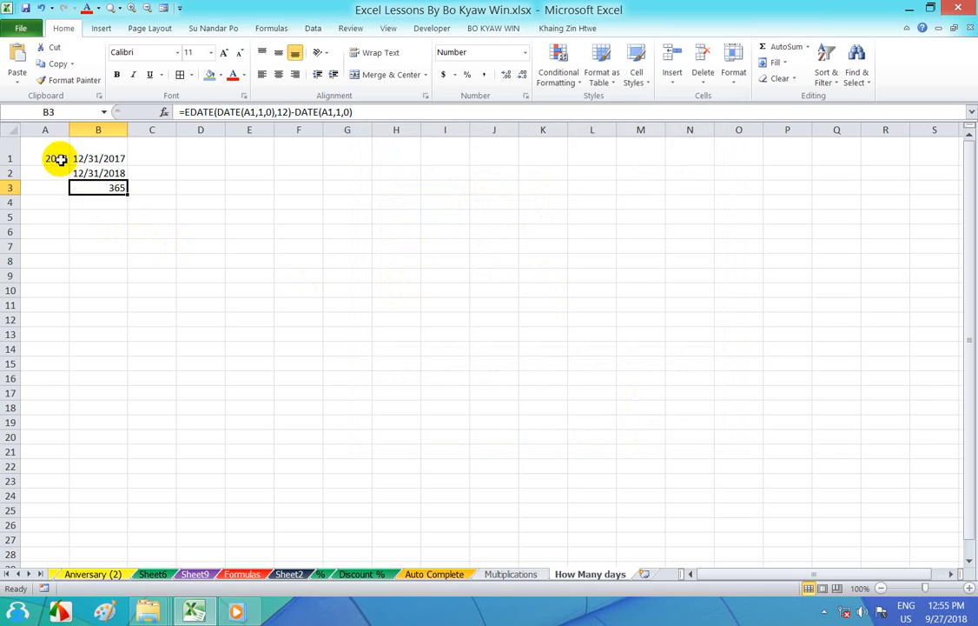
# - Change the year in cell A1 to 2017 to test the day-count formula
pyautogui.click(52, 158)
pyautogui.click(98, 188)
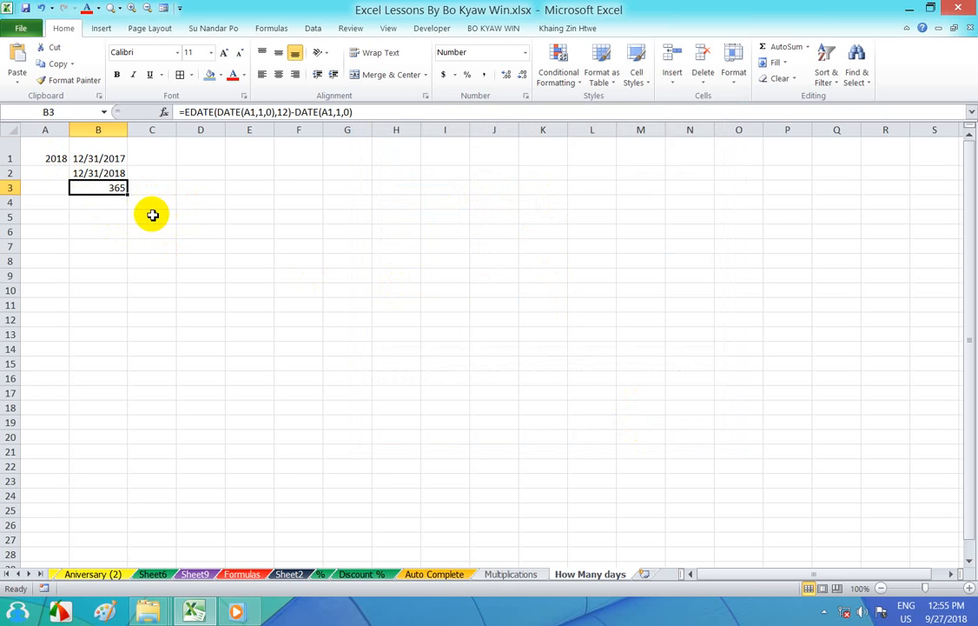
pyautogui.click(52, 157)
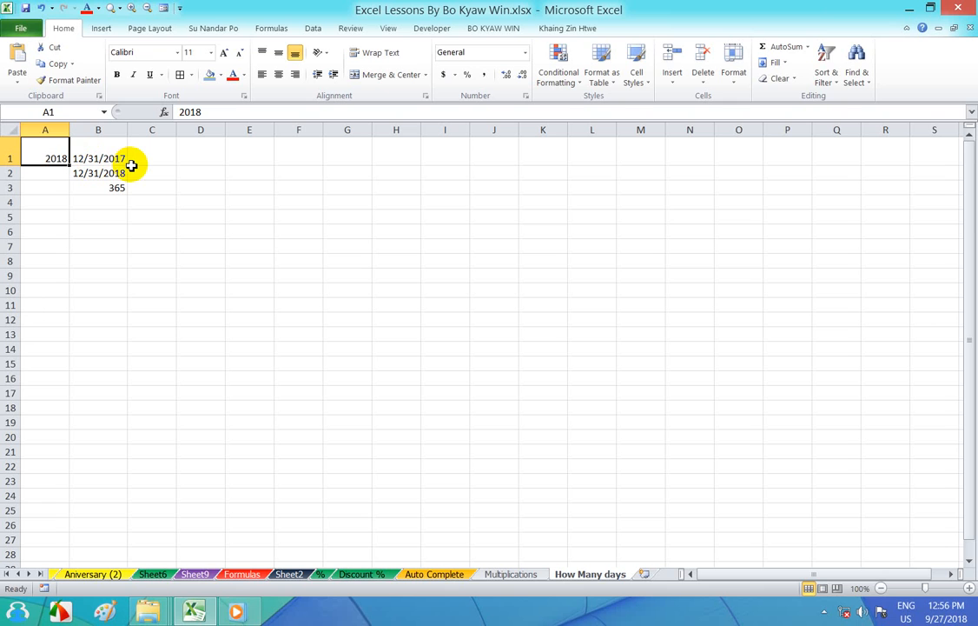
pyautogui.write('2017')
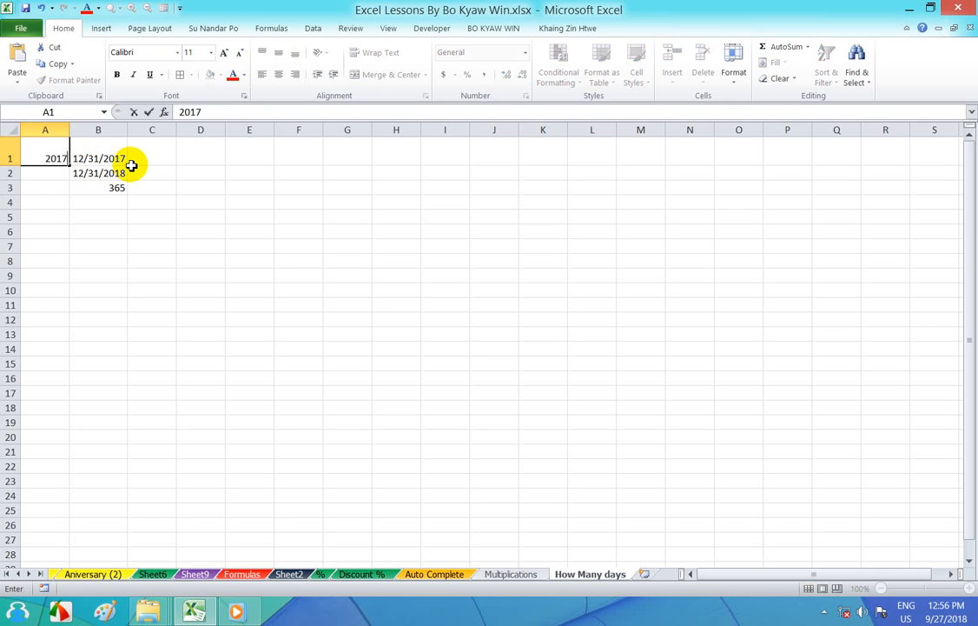
pyautogui.press('Return')
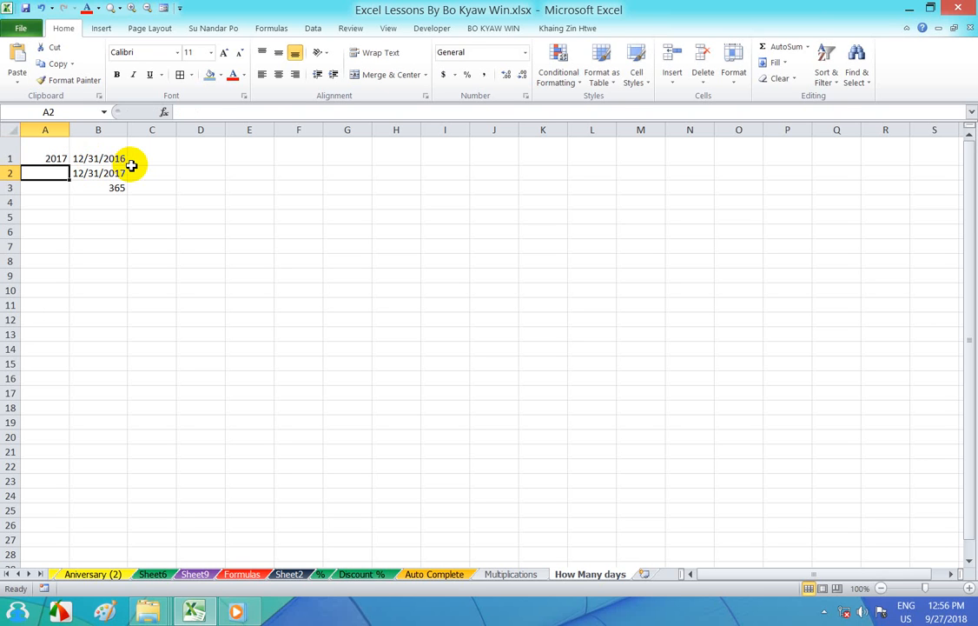
# - Replace the year in cell A1 with 2016 to test the formula on a leap year
pyautogui.click(47, 158)
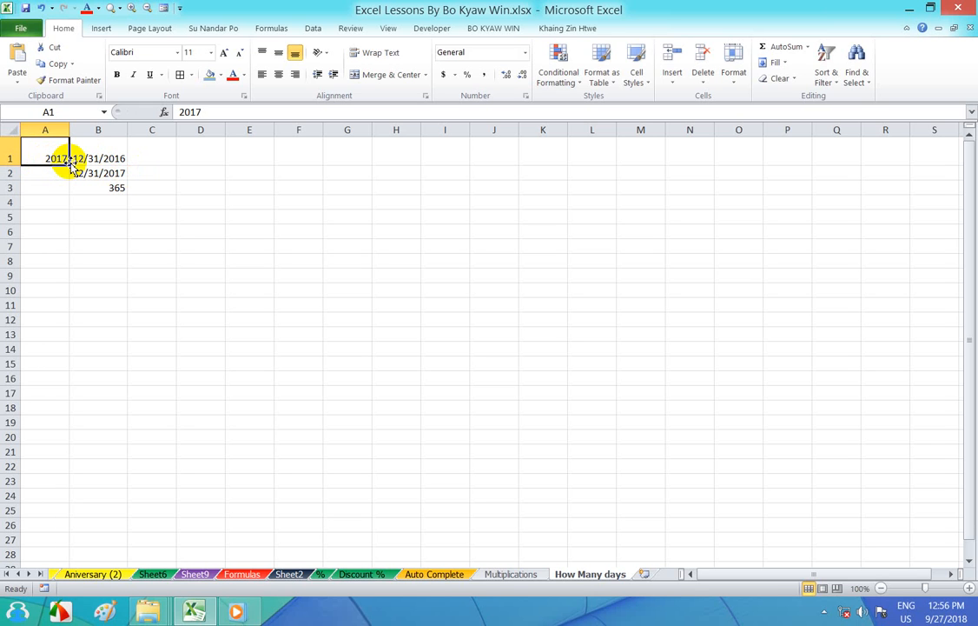
pyautogui.write('201')
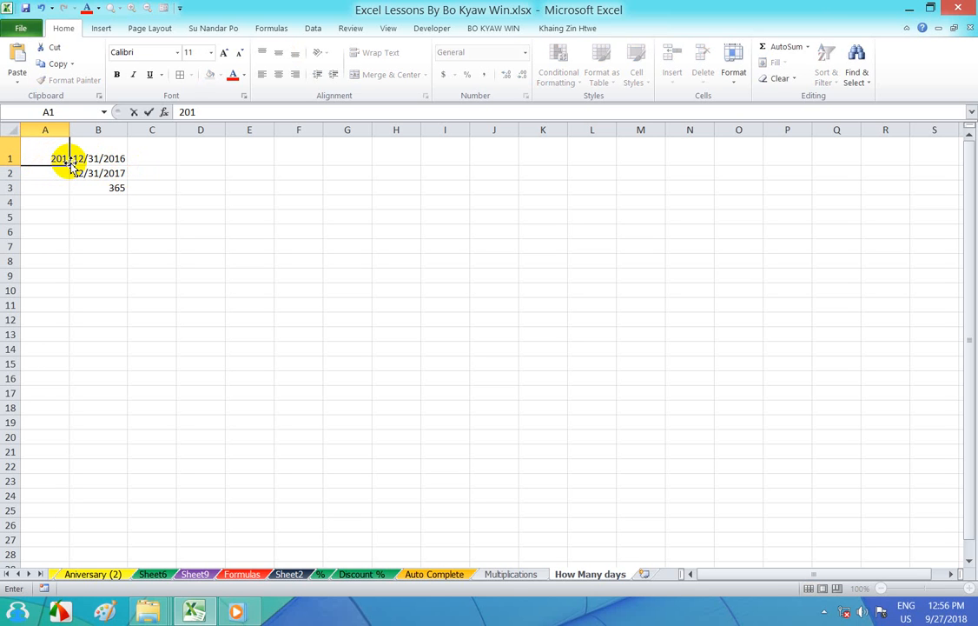
pyautogui.write('6')
pyautogui.press('Return')
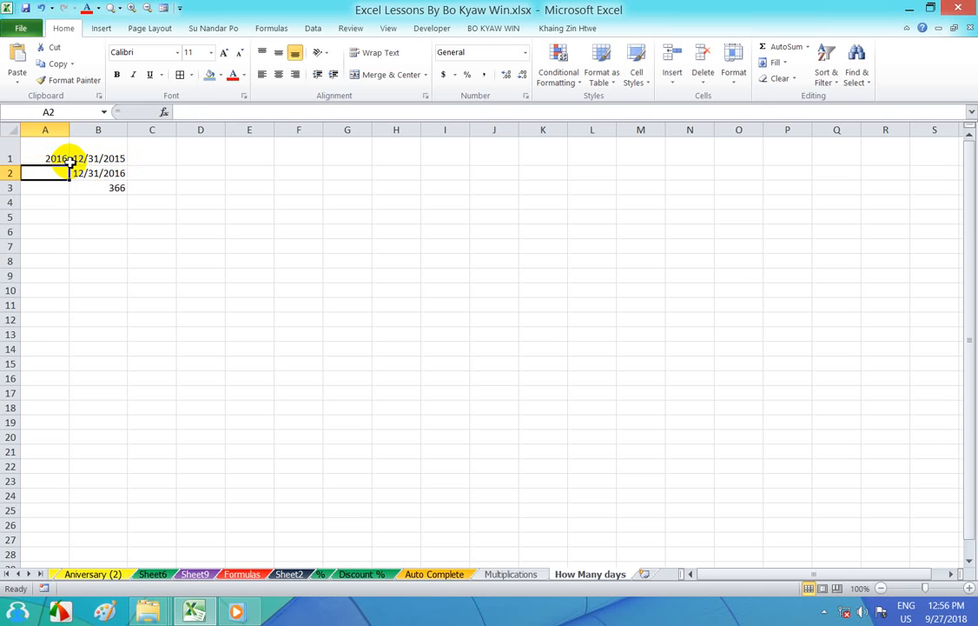
# - Set the year in cell A1 to 1988 and check the formulas and results in cells B1, B2 and B3
pyautogui.click(52, 152)
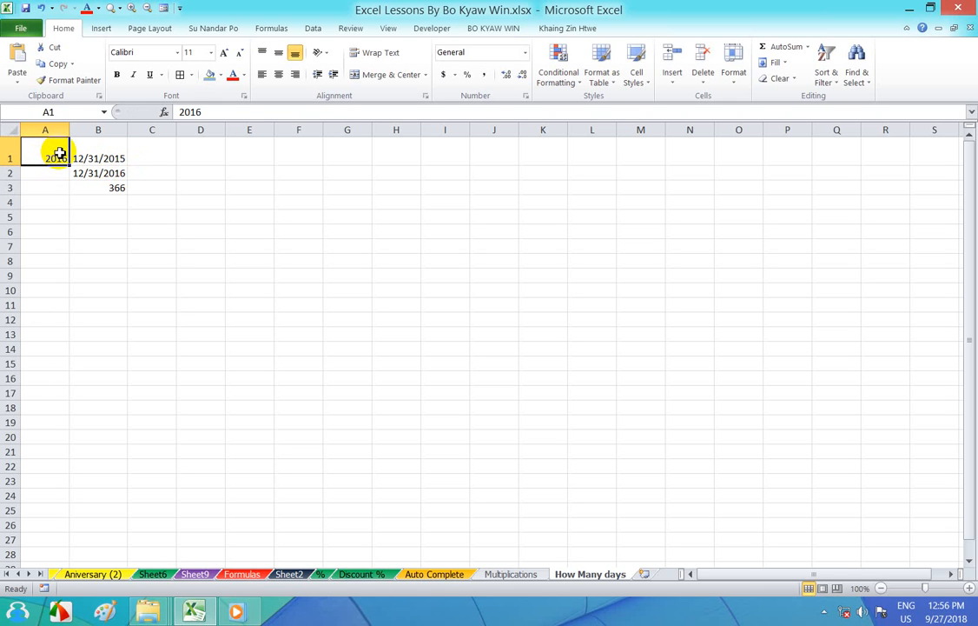
pyautogui.write('1988')
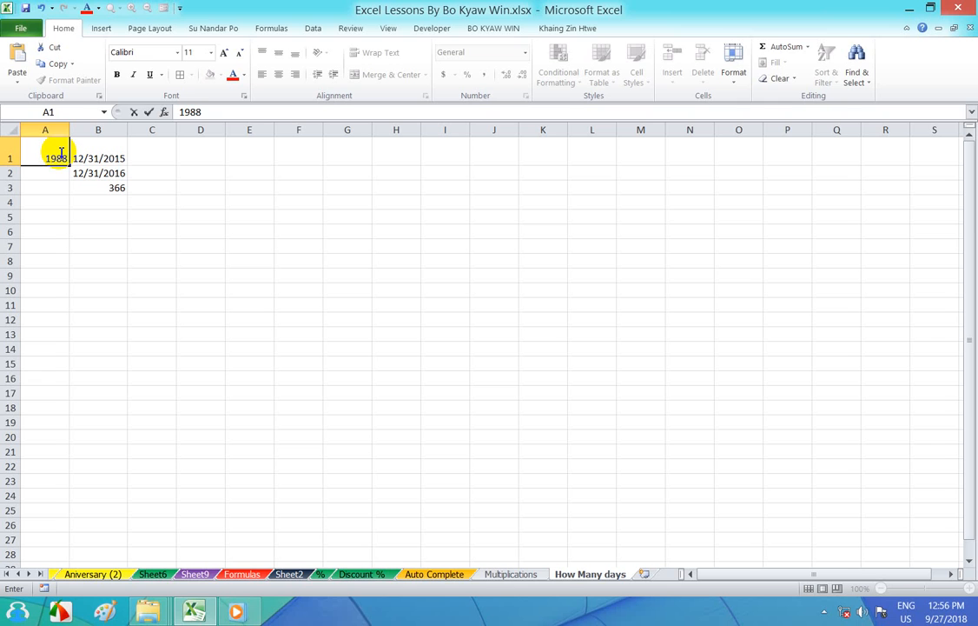
pyautogui.press('Return')
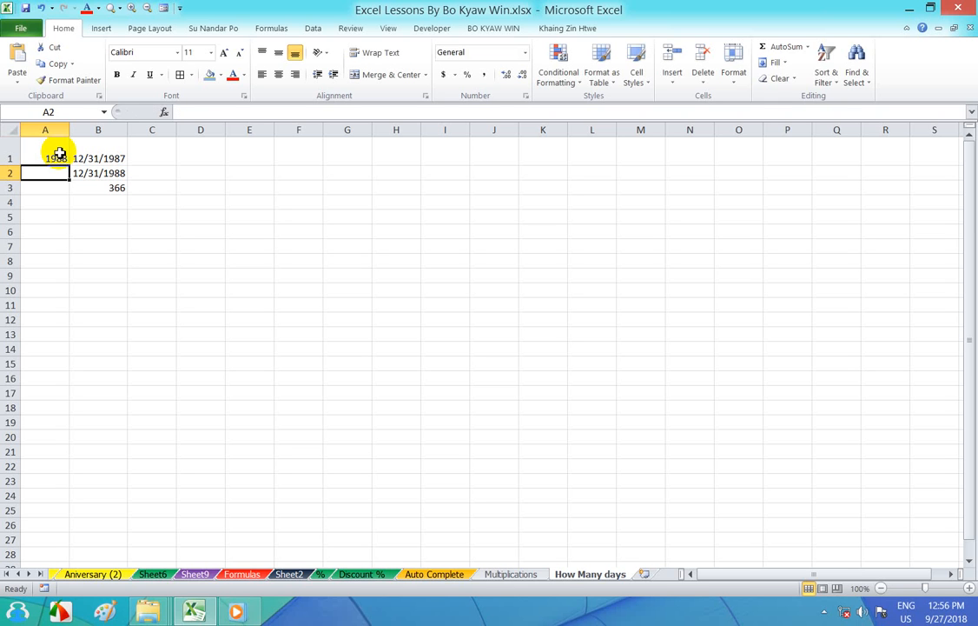
pyautogui.click(119, 188)
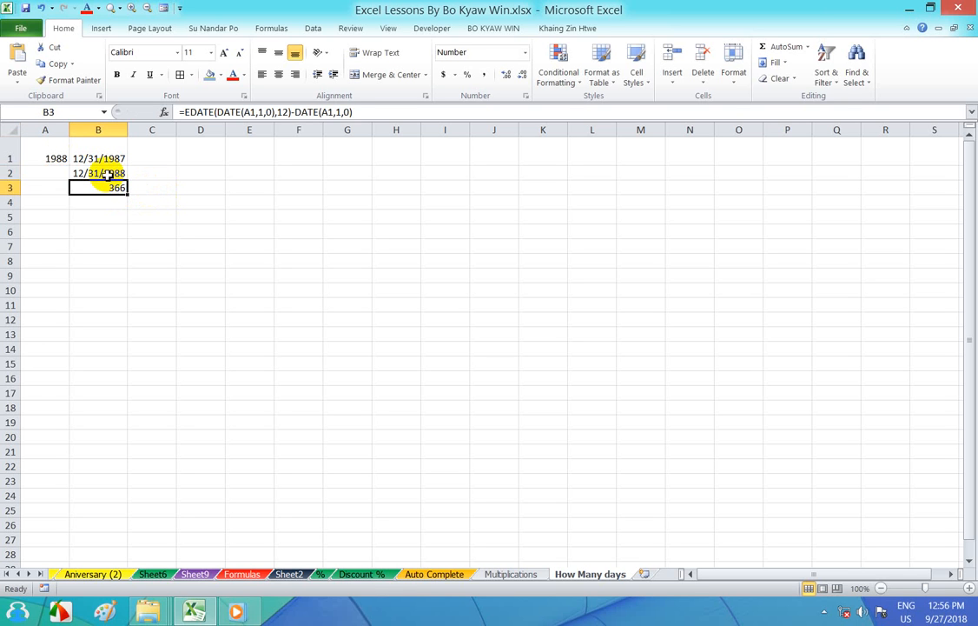
pyautogui.click(107, 173)
pyautogui.click(104, 156)
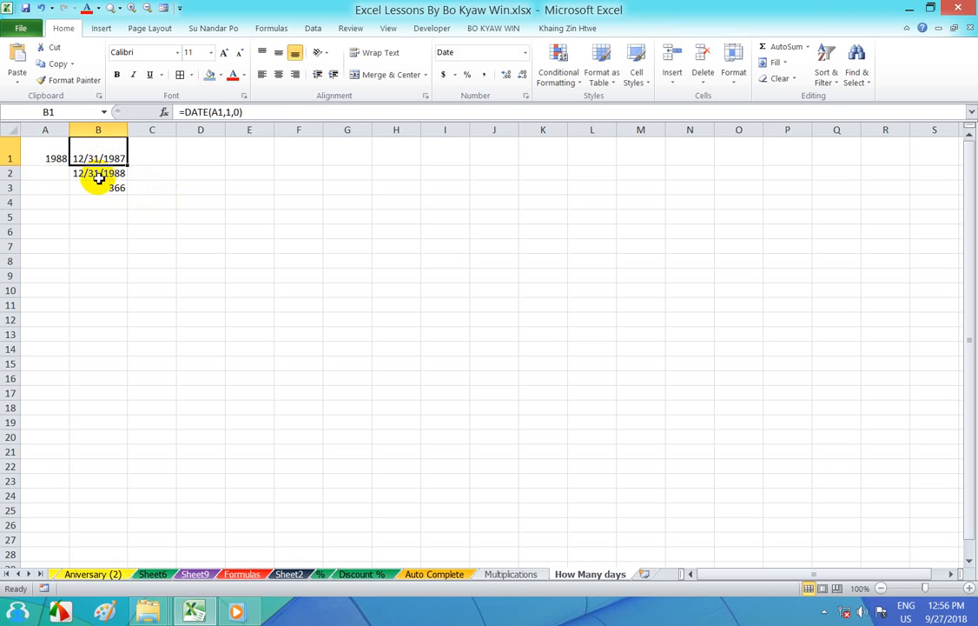
pyautogui.click(102, 173)
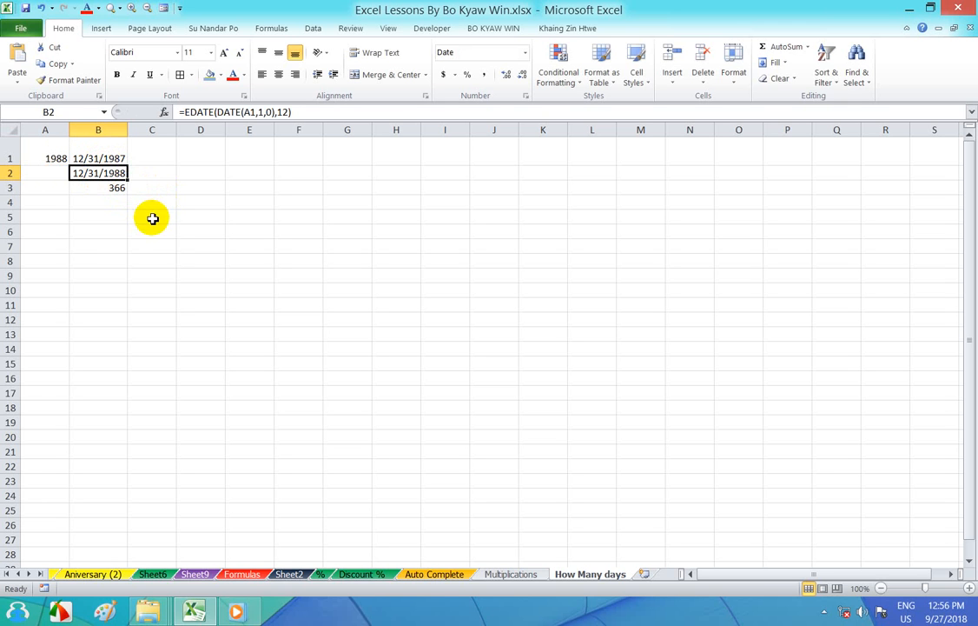
pyautogui.click(113, 190)
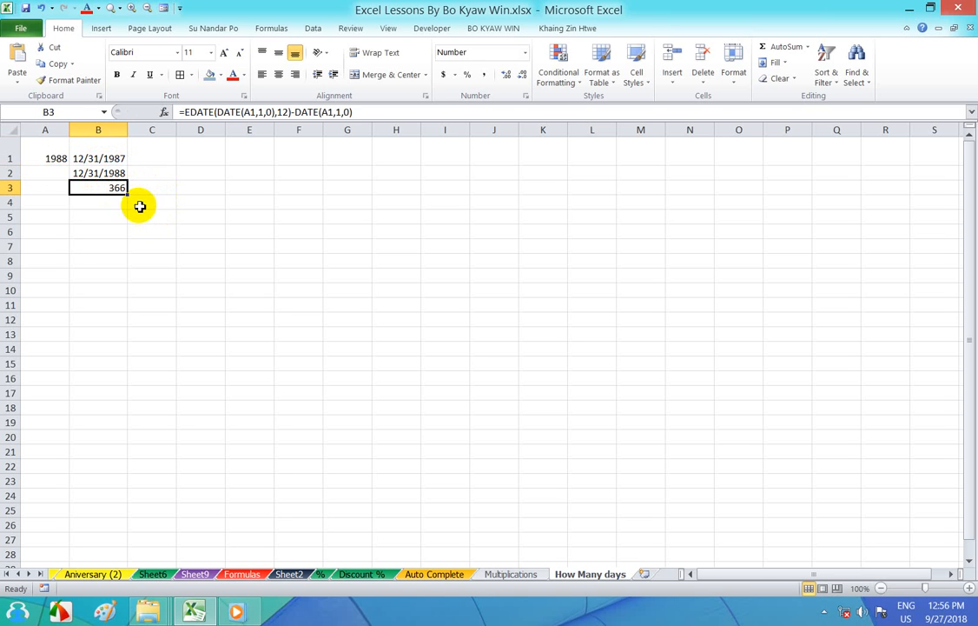
pyautogui.click(55, 157)
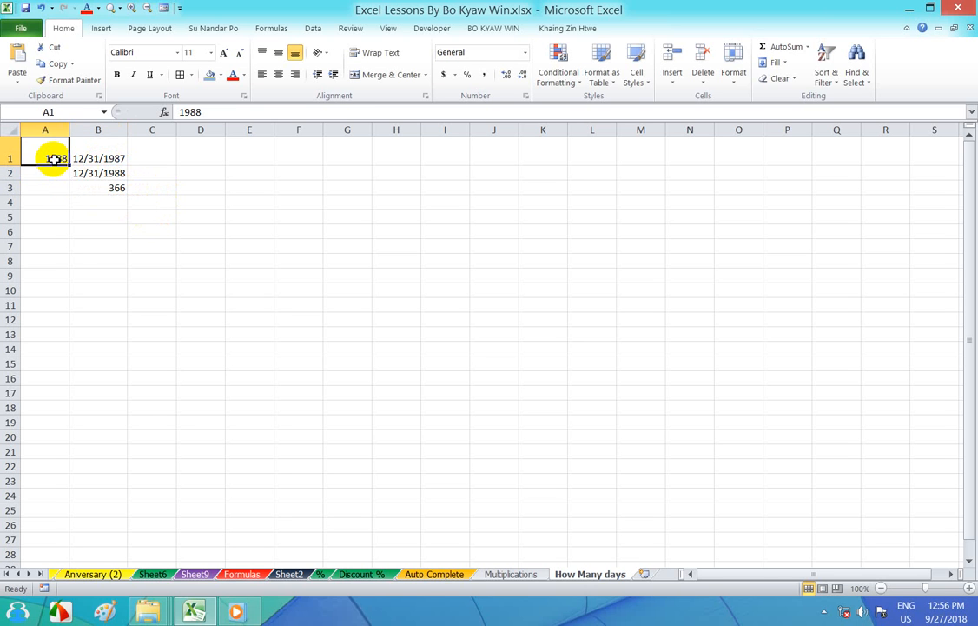
pyautogui.click(97, 184)
# - Set the year in cell A1 to 2000 to test the day count for that year
pyautogui.click(44, 152)
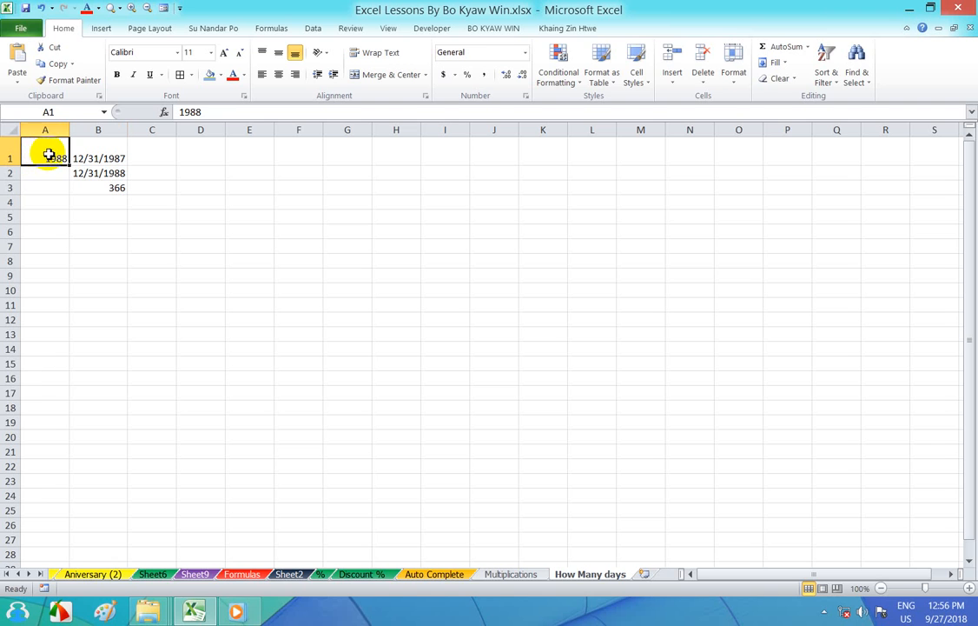
pyautogui.write('2')
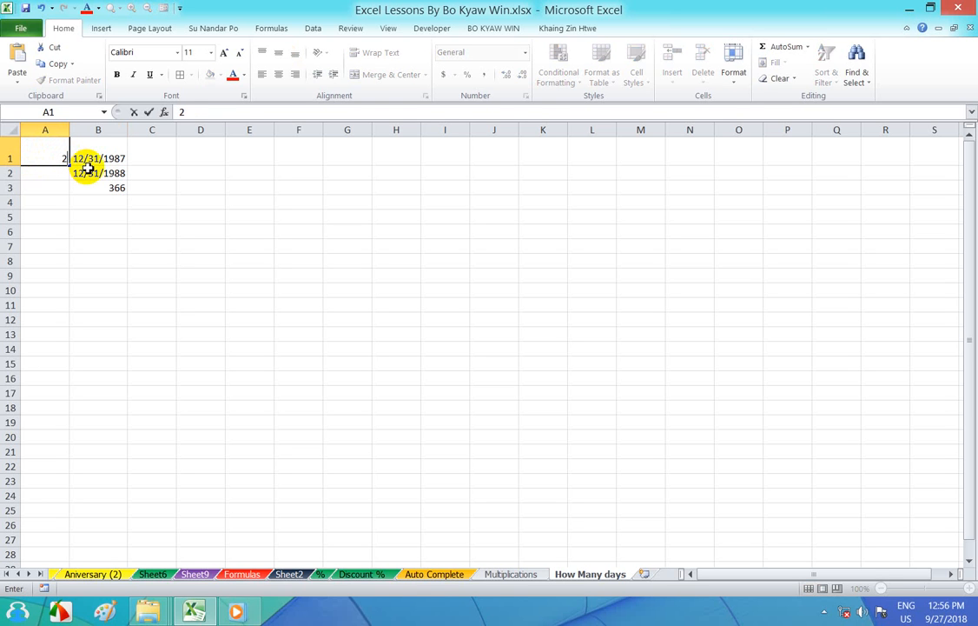
pyautogui.write('000')
pyautogui.press('Return')
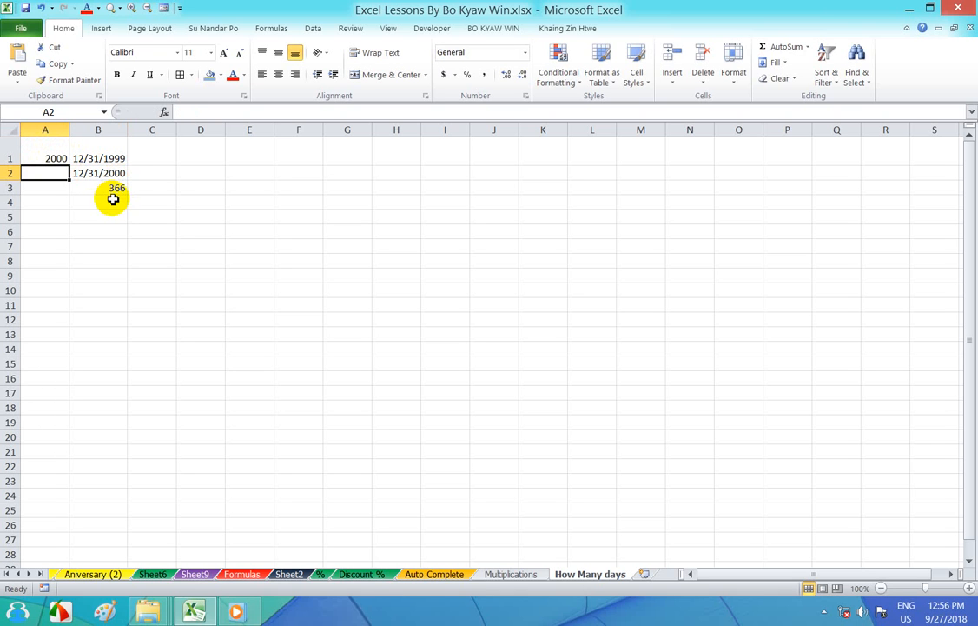
# - Enter 1999 as the year in cell A1 and check the day count in cell B3
pyautogui.click(52, 157)
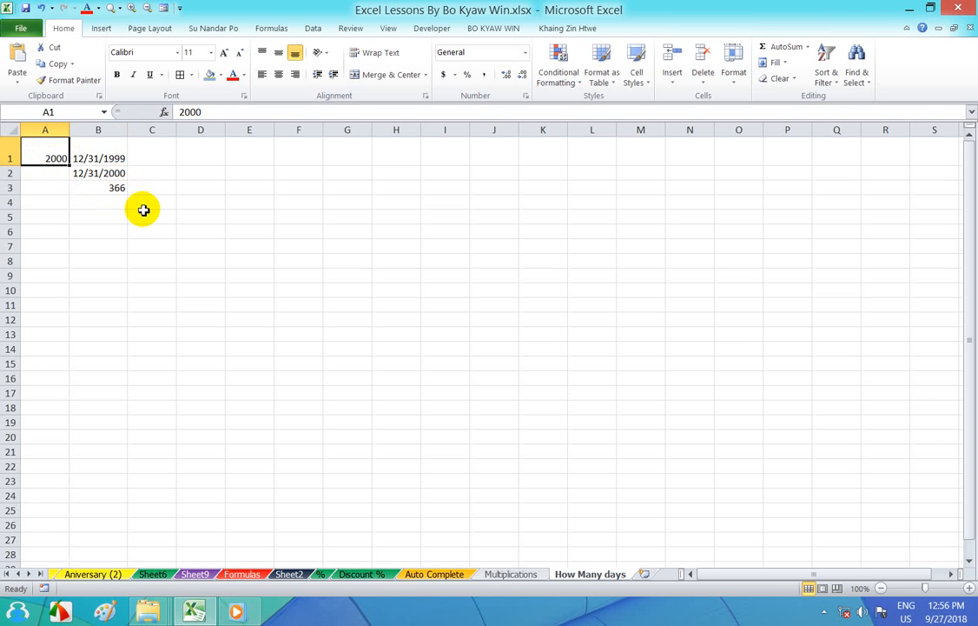
pyautogui.write('199')
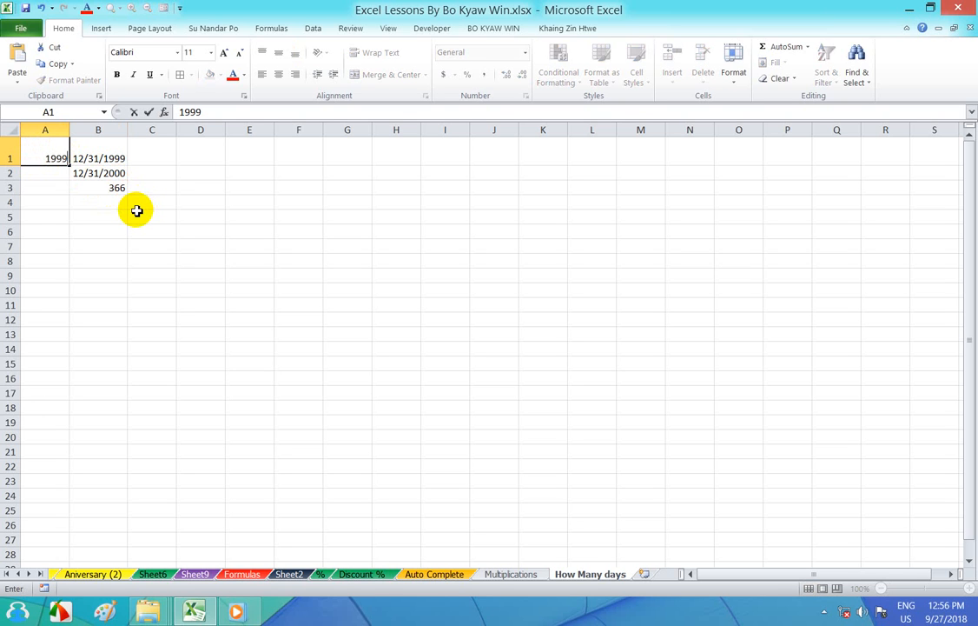
pyautogui.write('9')
pyautogui.press('Return')
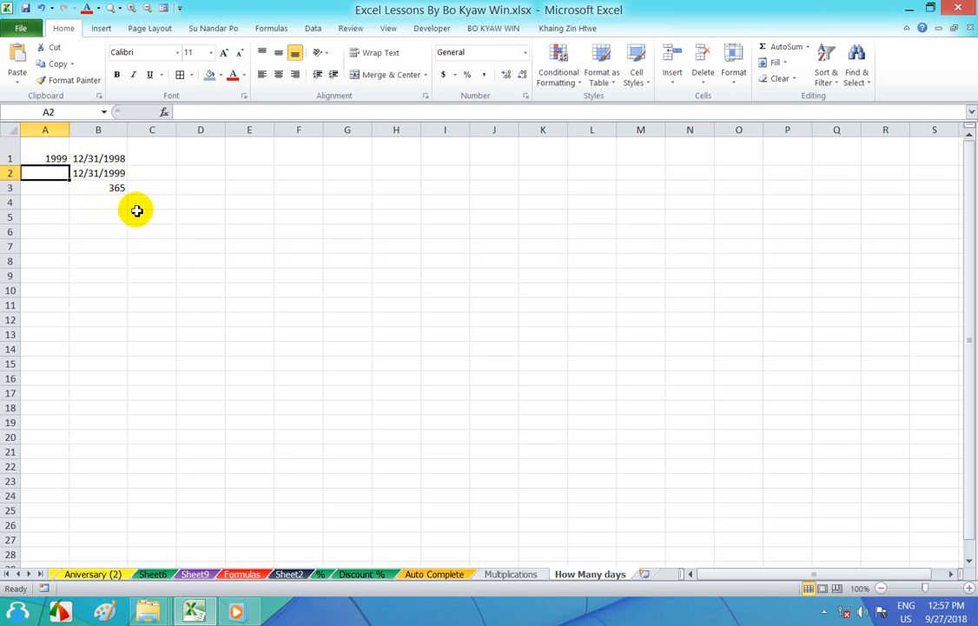
pyautogui.click(116, 188)
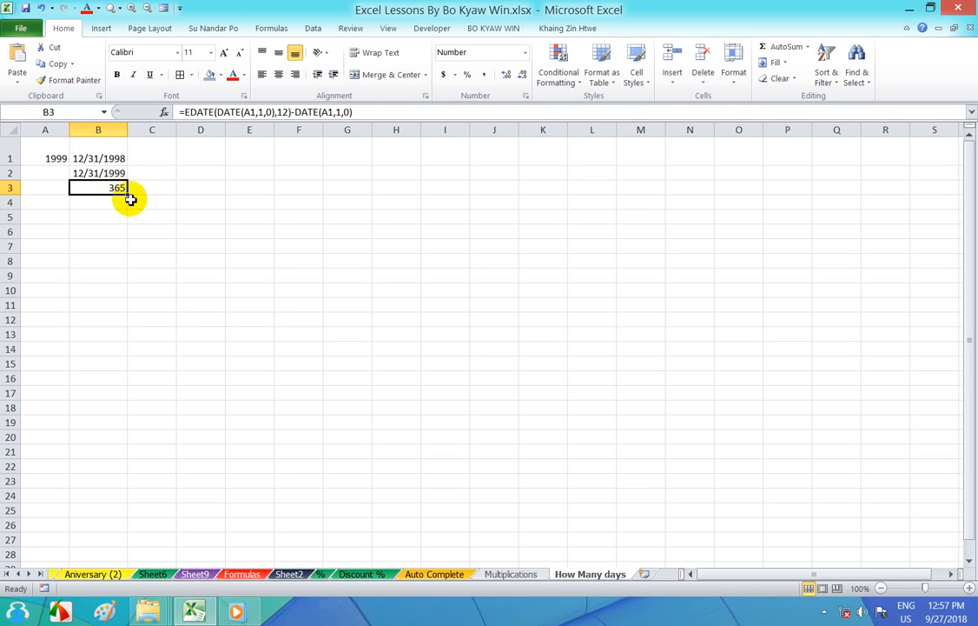
# - Compare the year in cell A1 with the day-count formula and its result in cell B3
pyautogui.click(49, 155)
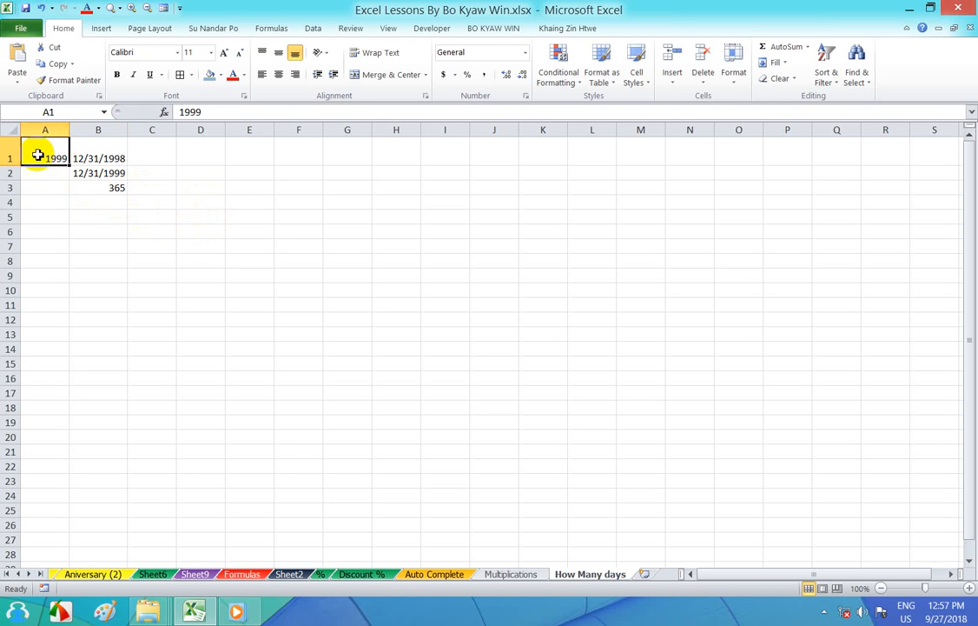
pyautogui.click(103, 189)
pyautogui.click(51, 157)
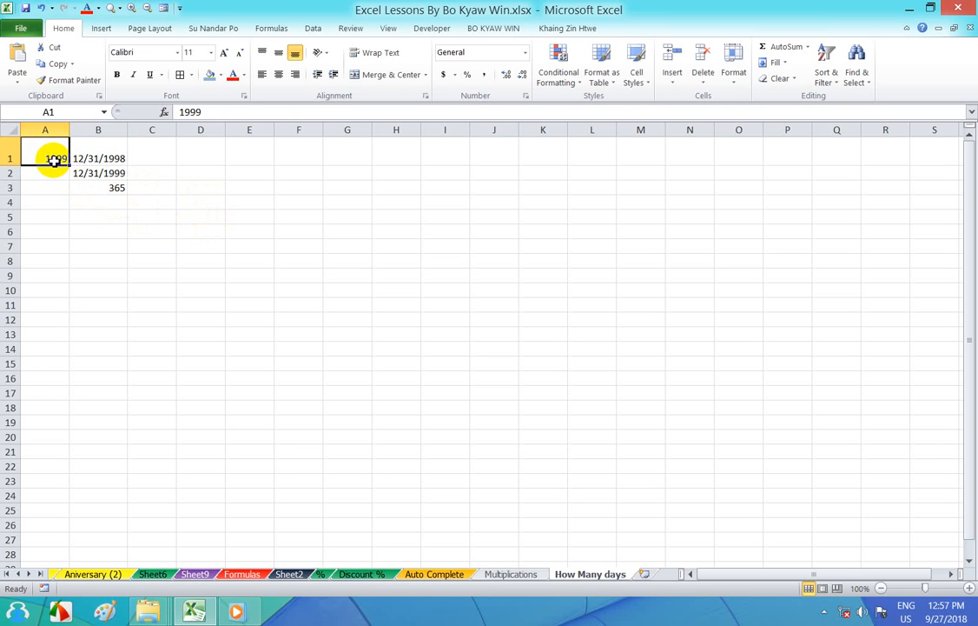
pyautogui.click(90, 188)
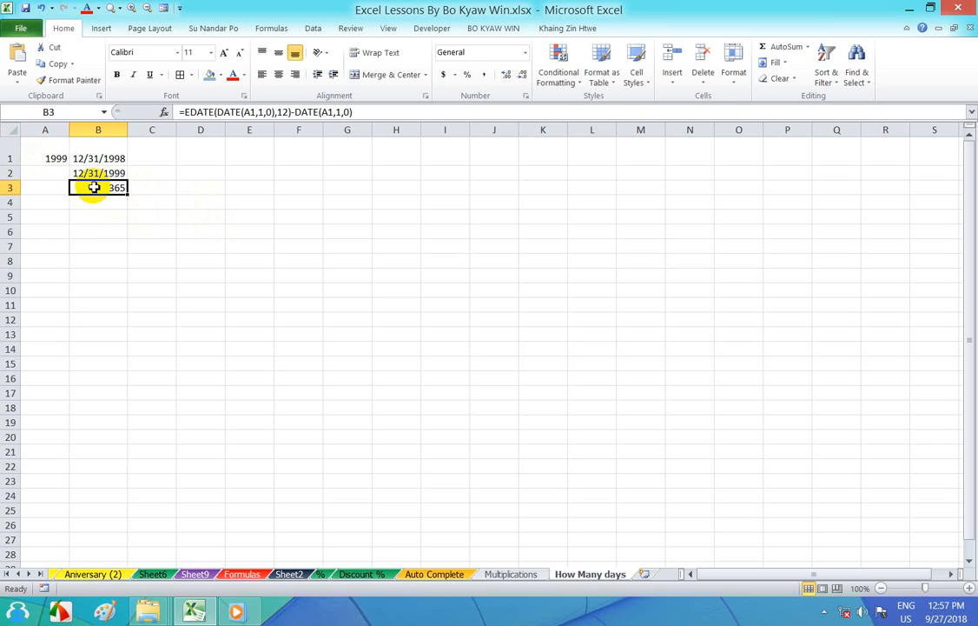
pyautogui.click(54, 160)
pyautogui.click(100, 186)
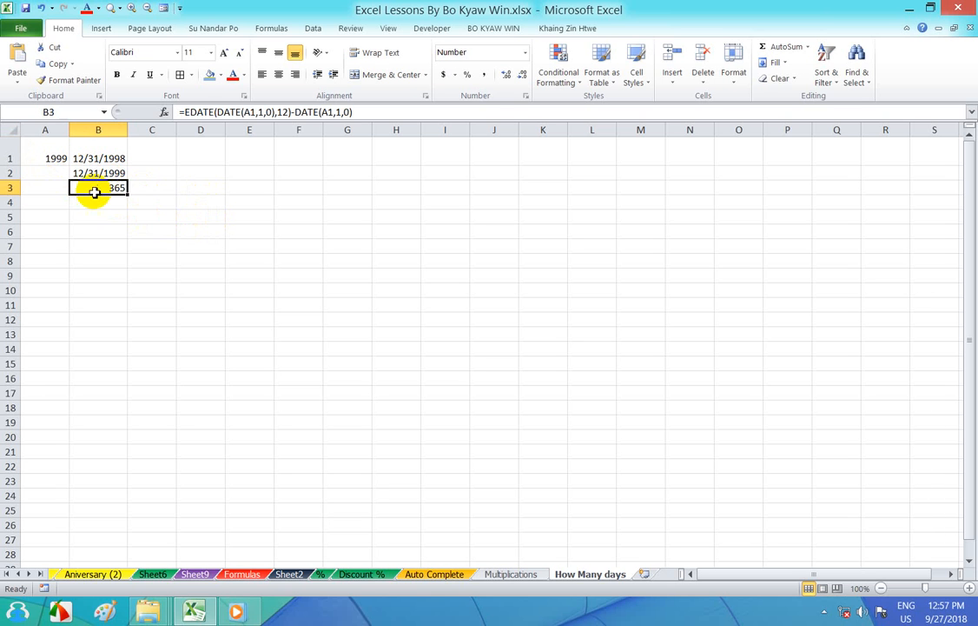
# - Select the block of cells around the year and date formulas, and minimize the workbook window to show the desktop
pyautogui.moveTo(152, 217); pyautogui.dragTo(110, 160)
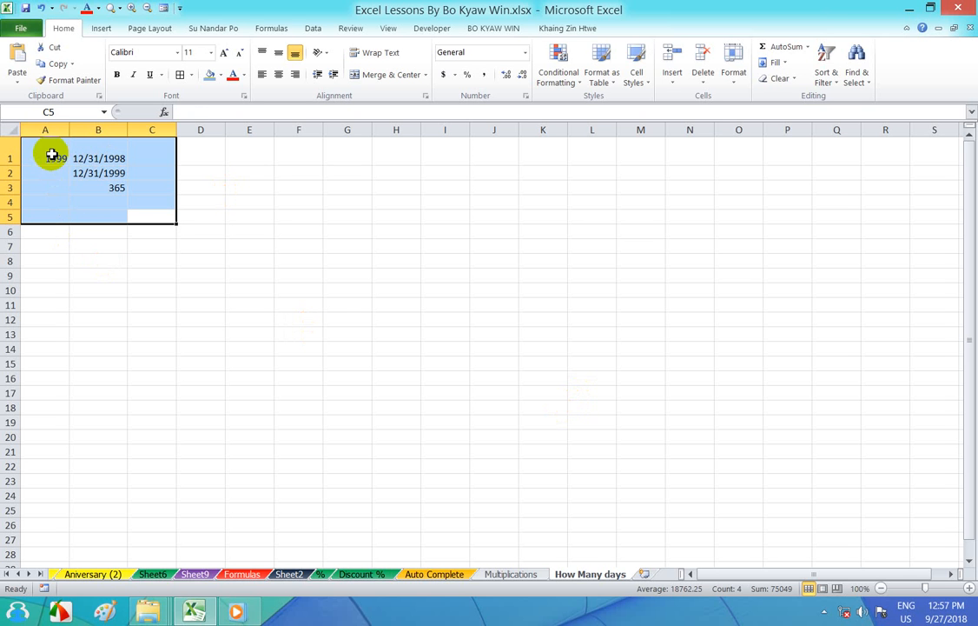
pyautogui.moveTo(46, 148); pyautogui.dragTo(235, 308)
pyautogui.click(910, 8)
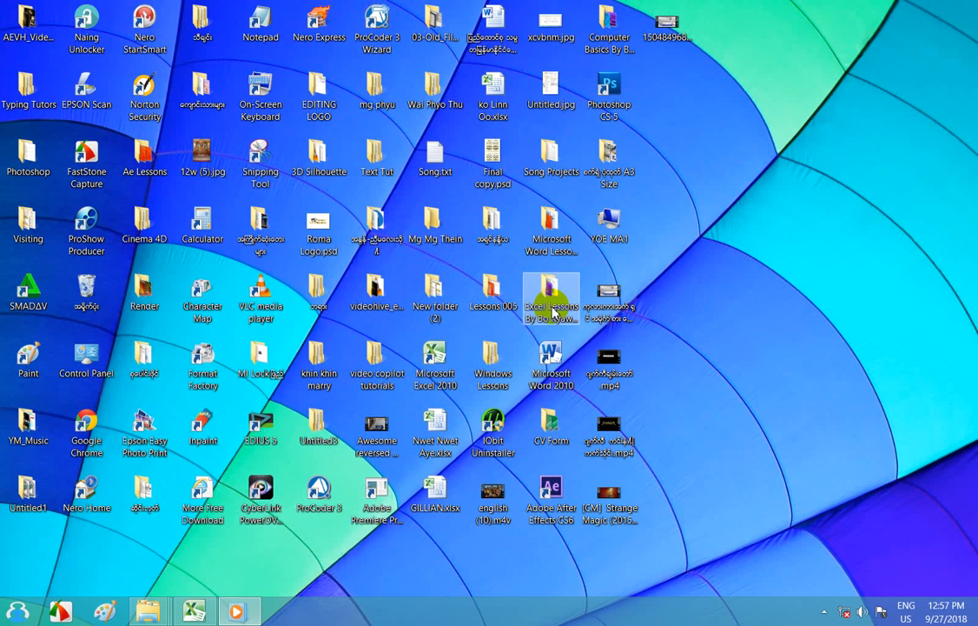